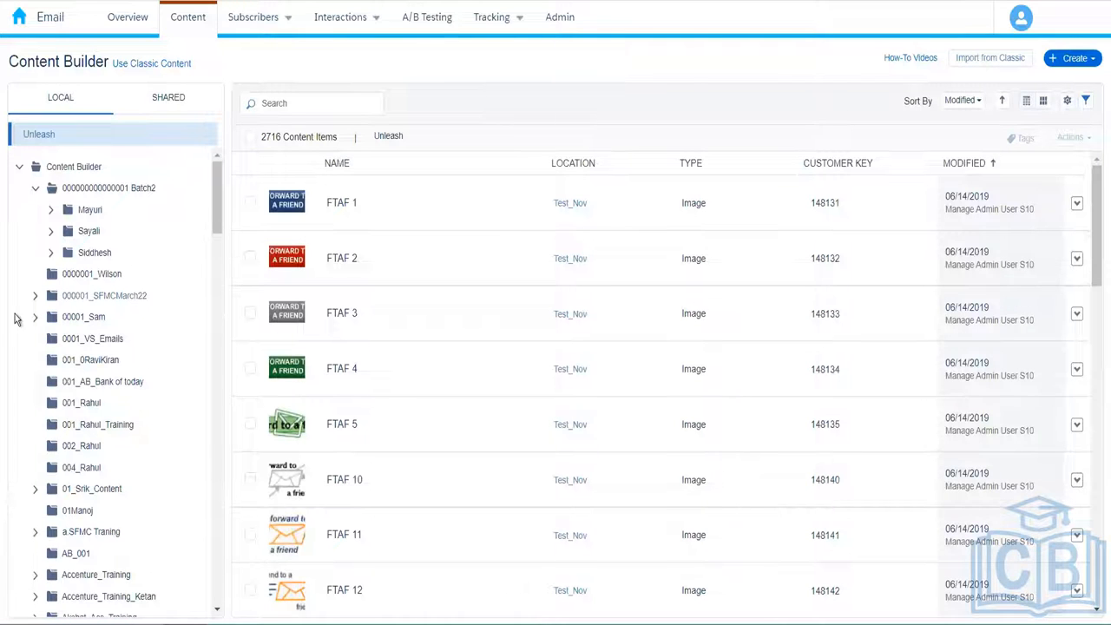
- Open the Publication List Demo HTML email from the local content folder whose name starts with 004
drag(218, 199, 218, 221)
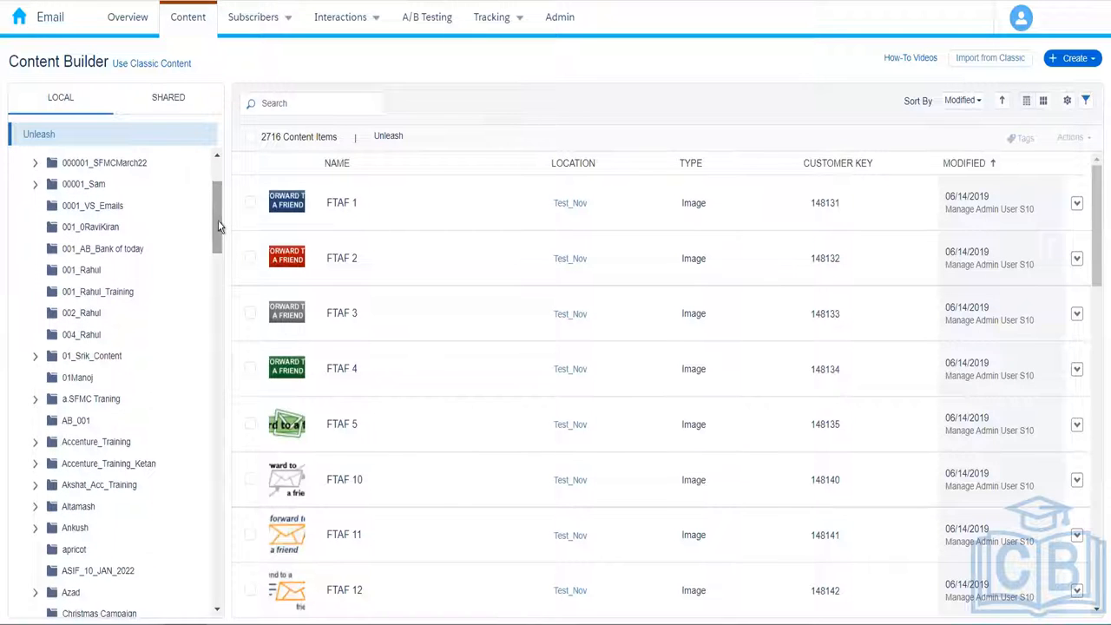
click(94, 296)
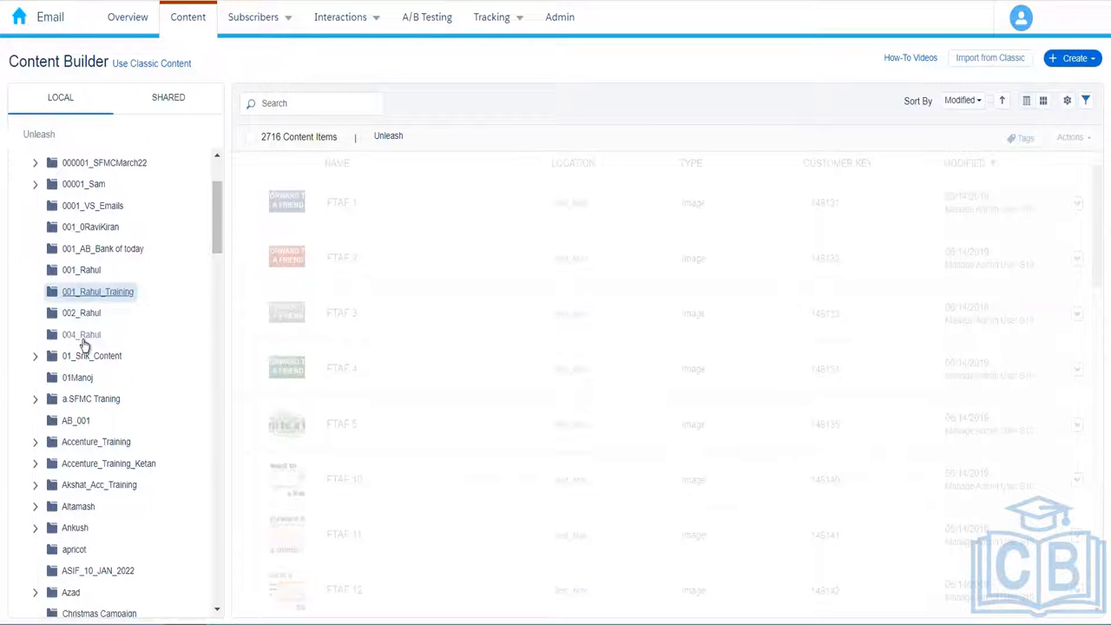
click(82, 339)
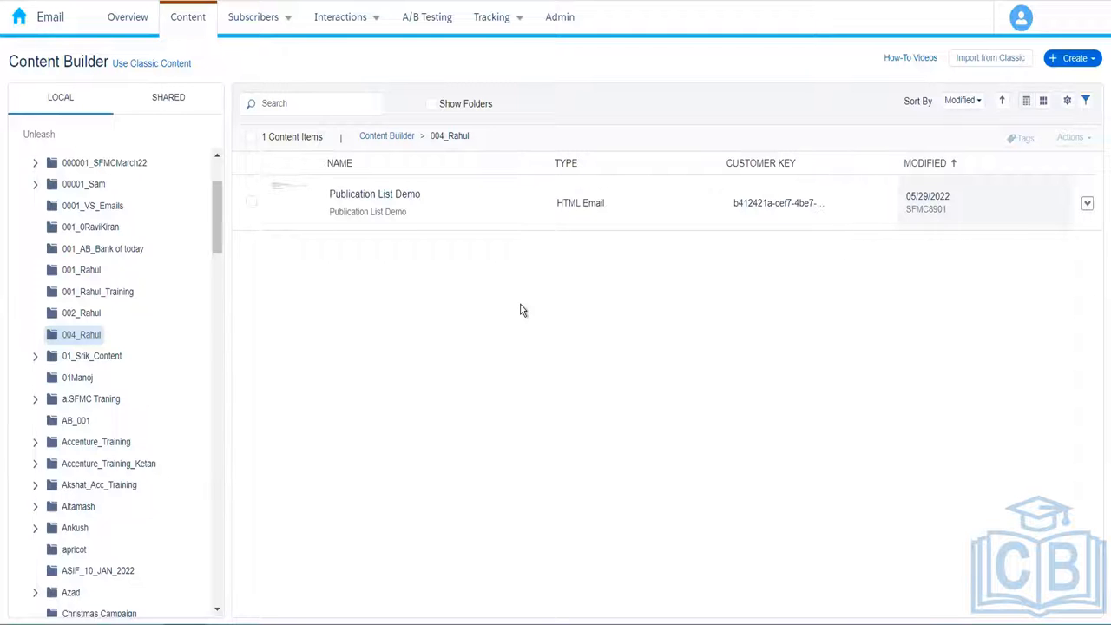
click(495, 217)
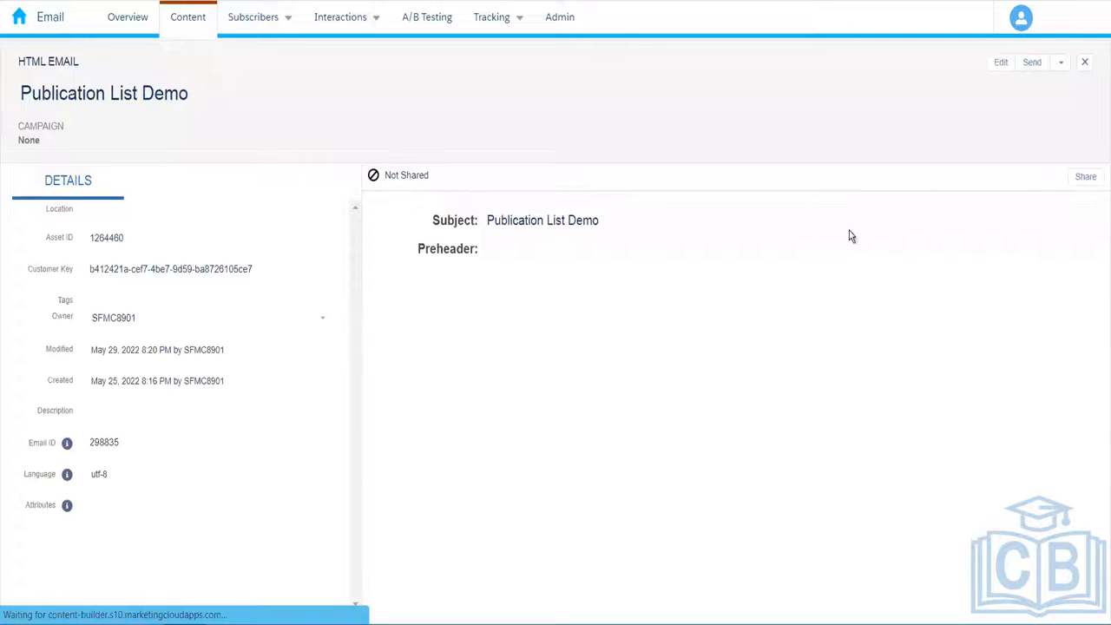
- Open the email for editing through Preview and Test, switch to its code content and dismiss the open-tracking notice
click(1061, 63)
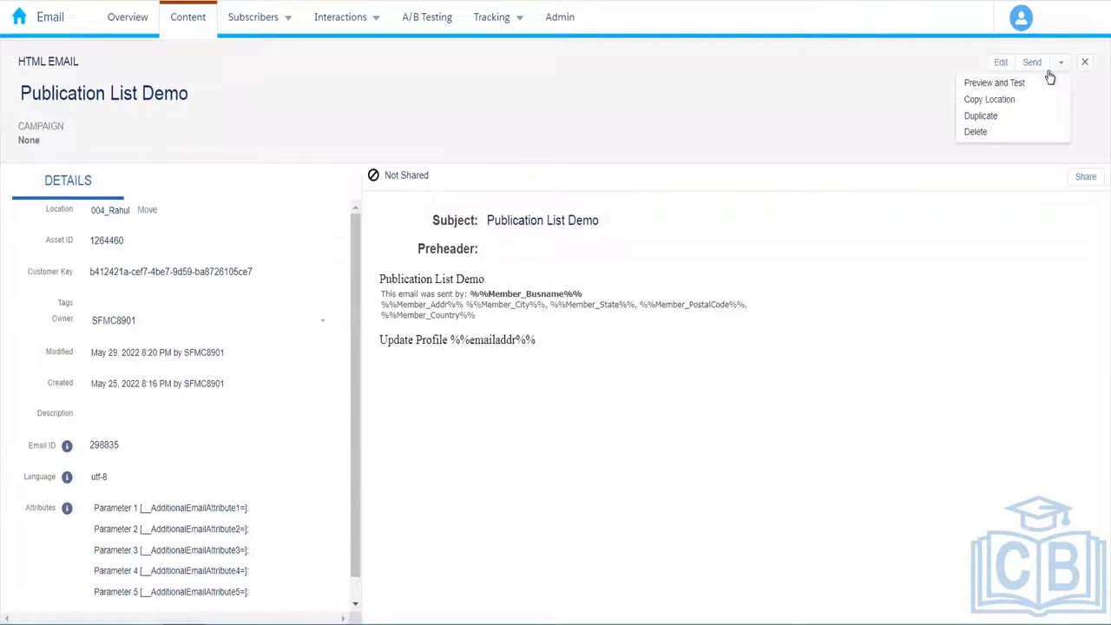
click(974, 82)
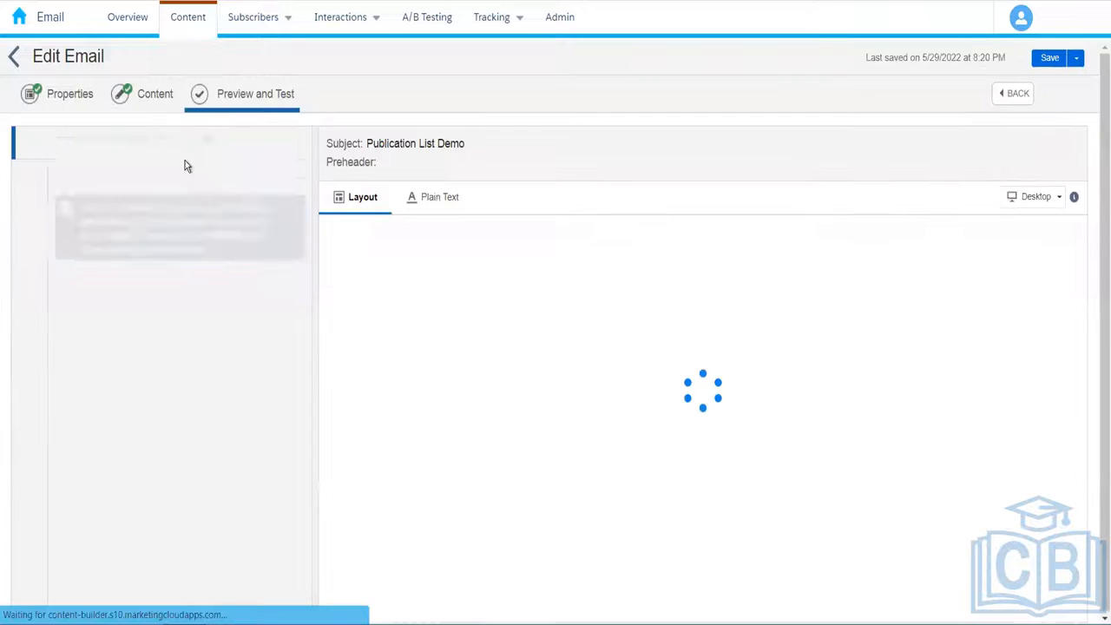
click(148, 97)
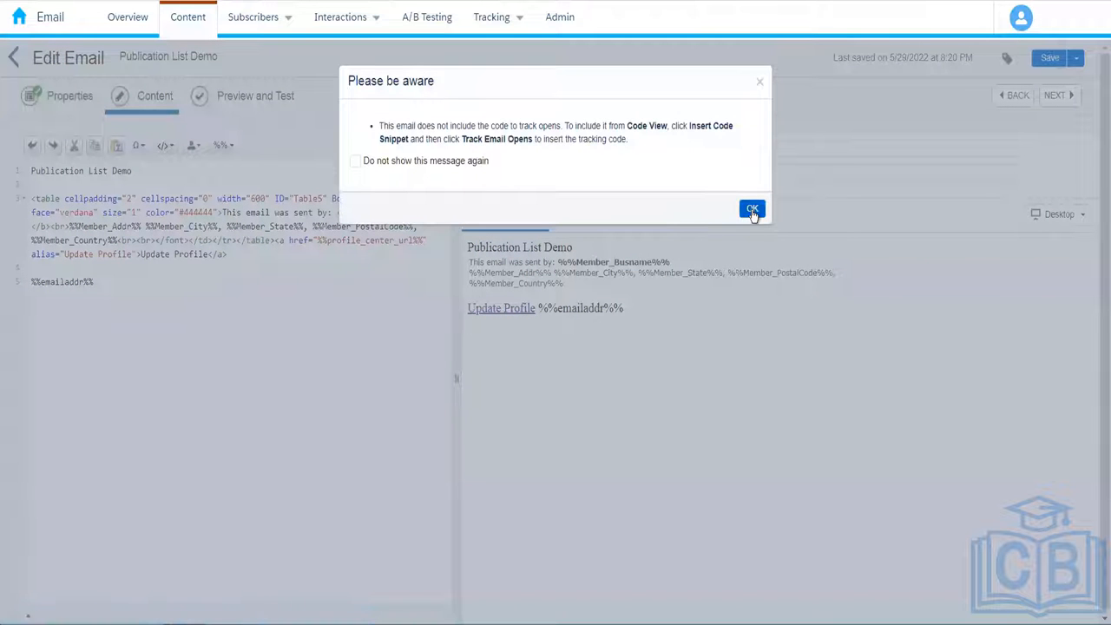
click(752, 187)
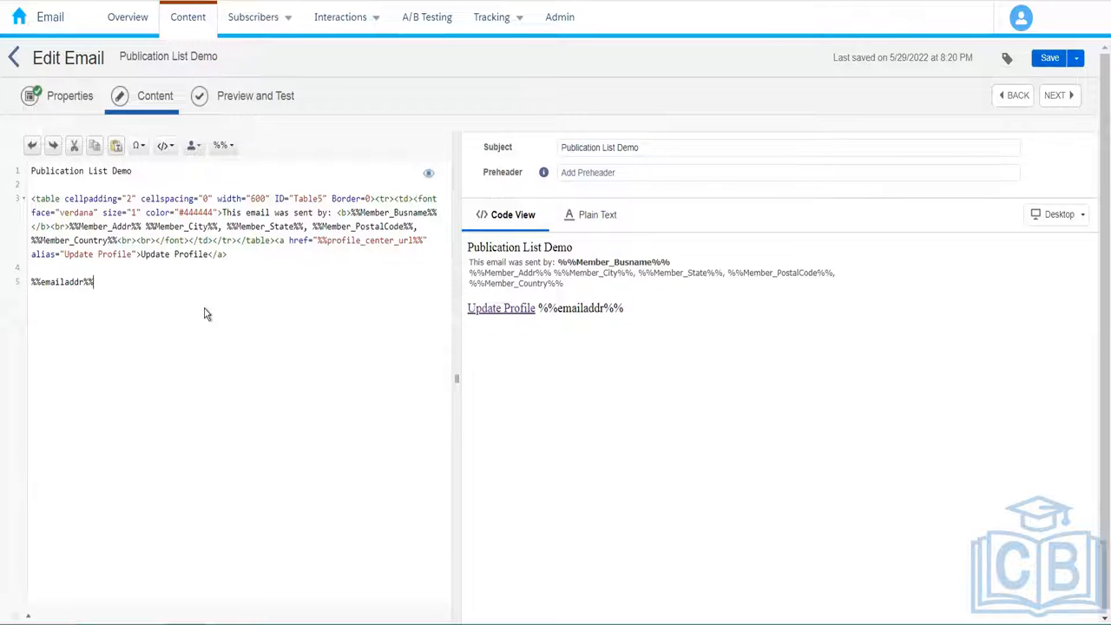
- Highlight the %%emailaddr%% personalization string on the last line of the email's code to examine it
drag(32, 281, 116, 282)
click(117, 282)
drag(67, 282, 83, 282)
click(188, 311)
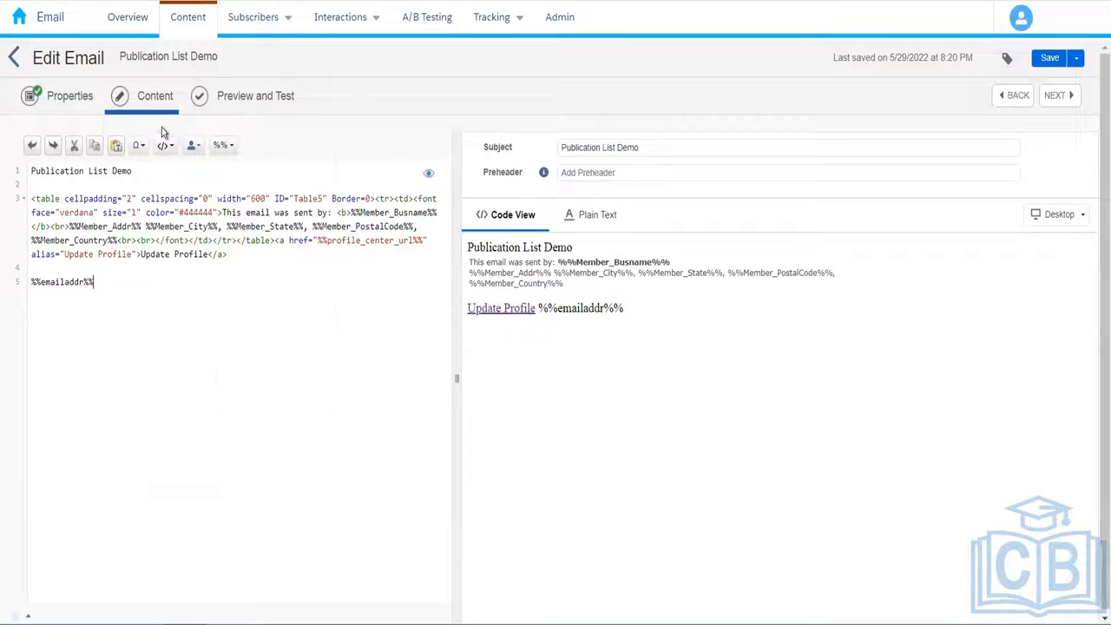
- Try to insert the Location profile attribute inside the table's opening row tag, and undo the insertion
click(194, 148)
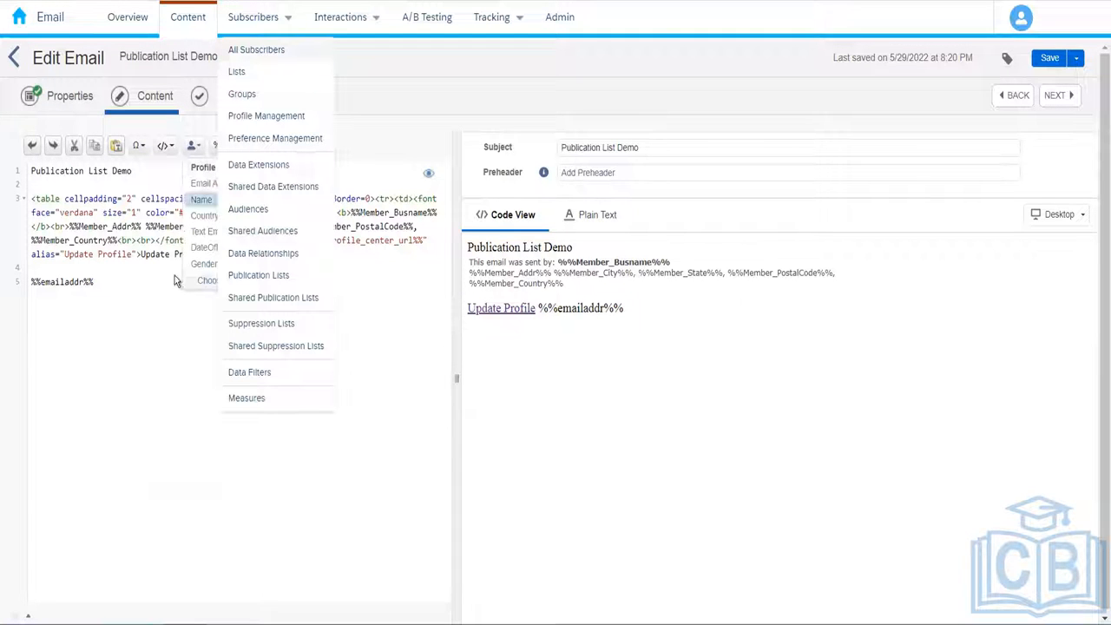
click(99, 436)
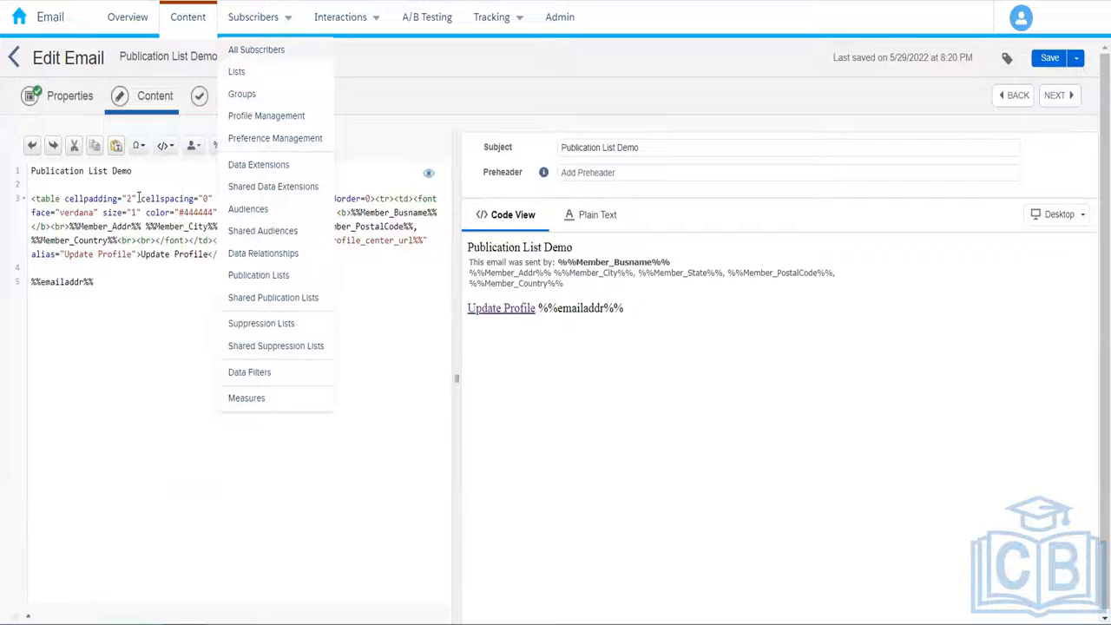
click(109, 228)
click(383, 199)
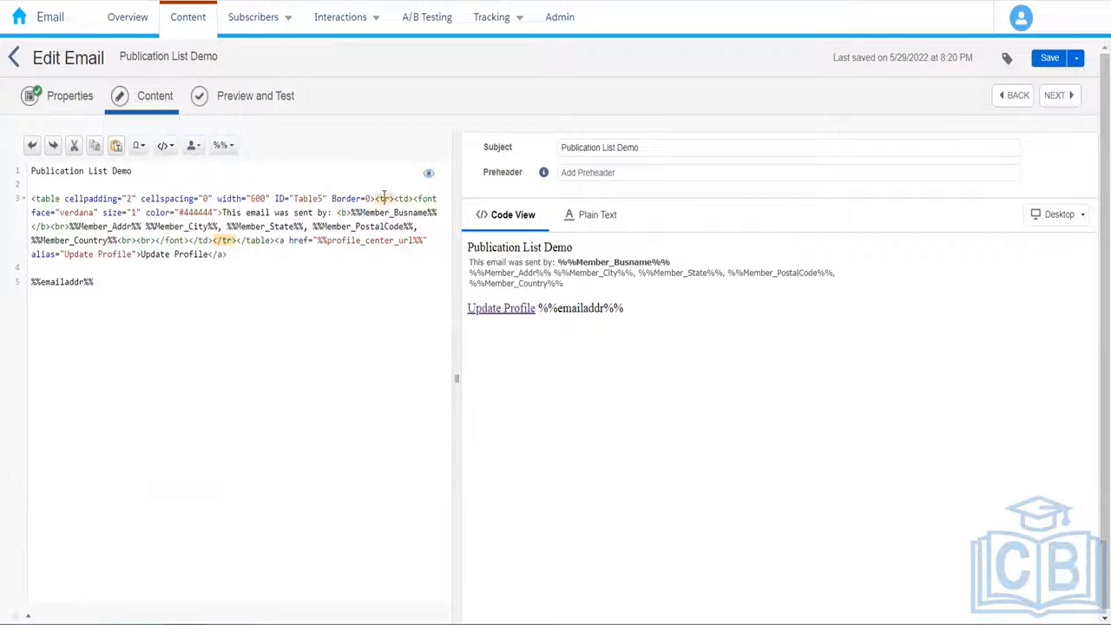
click(194, 148)
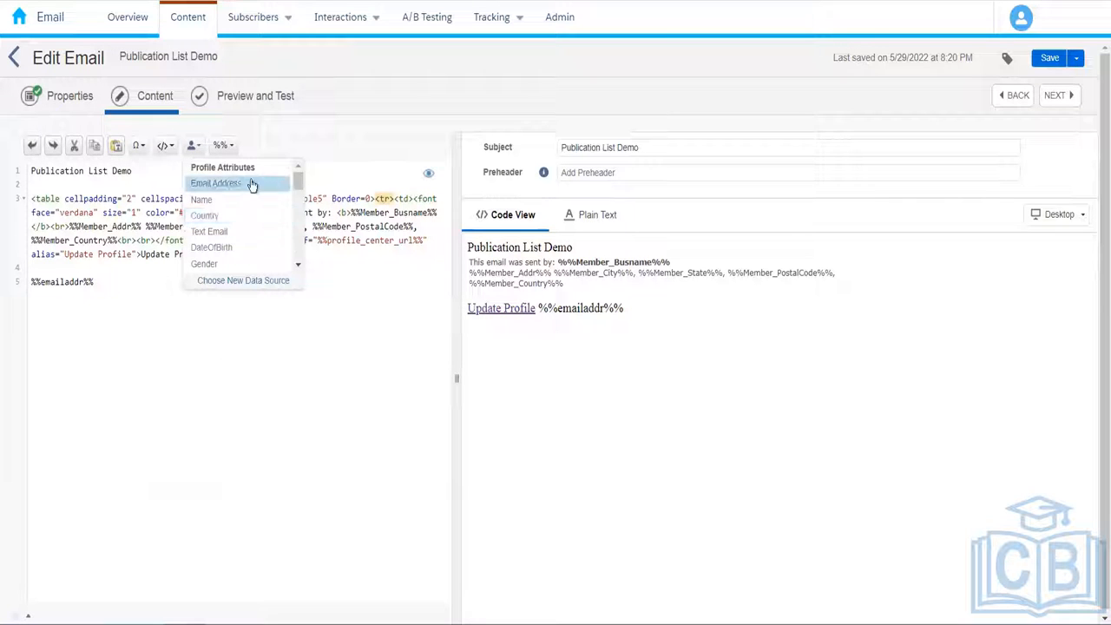
mouse_move(296, 181)
mouse_down()
mouse_move(297, 251)
mouse_move(290, 171)
mouse_up()
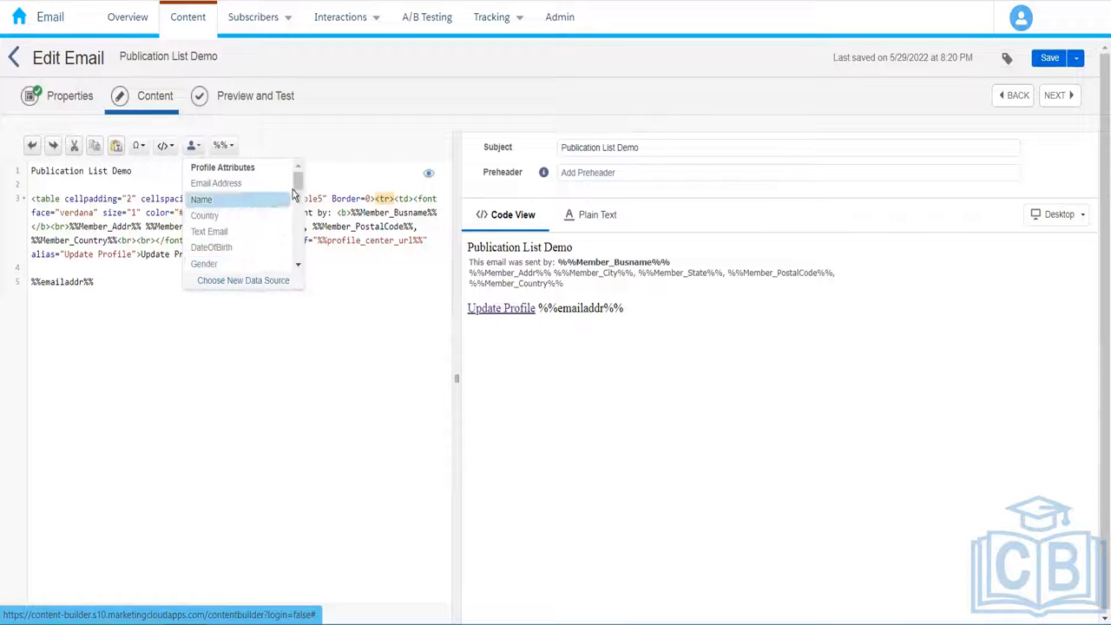
drag(297, 188, 298, 196)
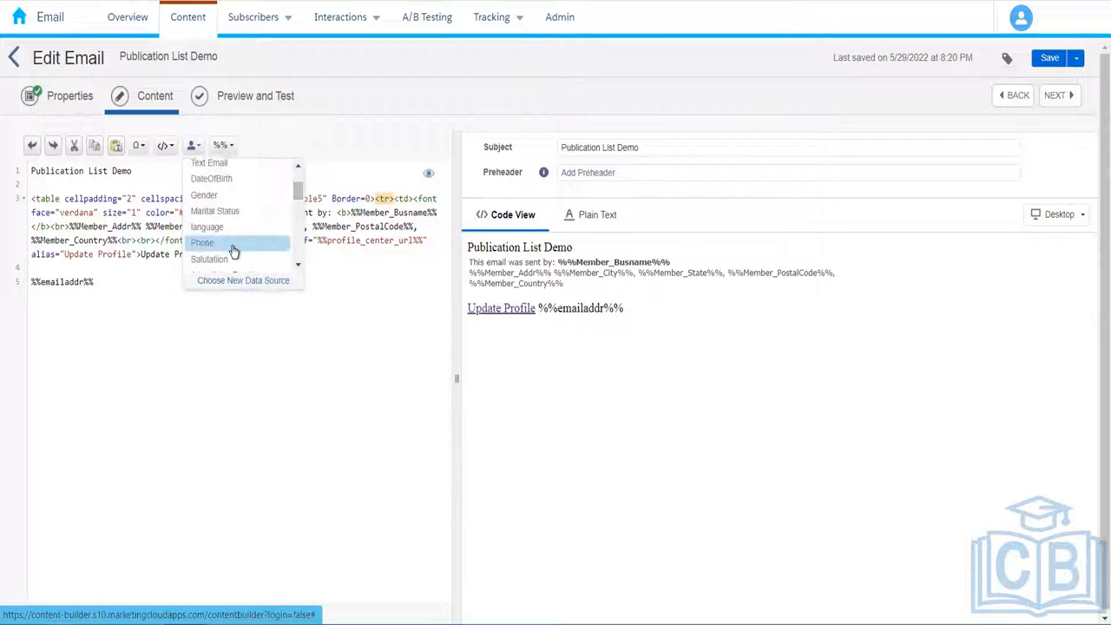
drag(295, 202, 298, 213)
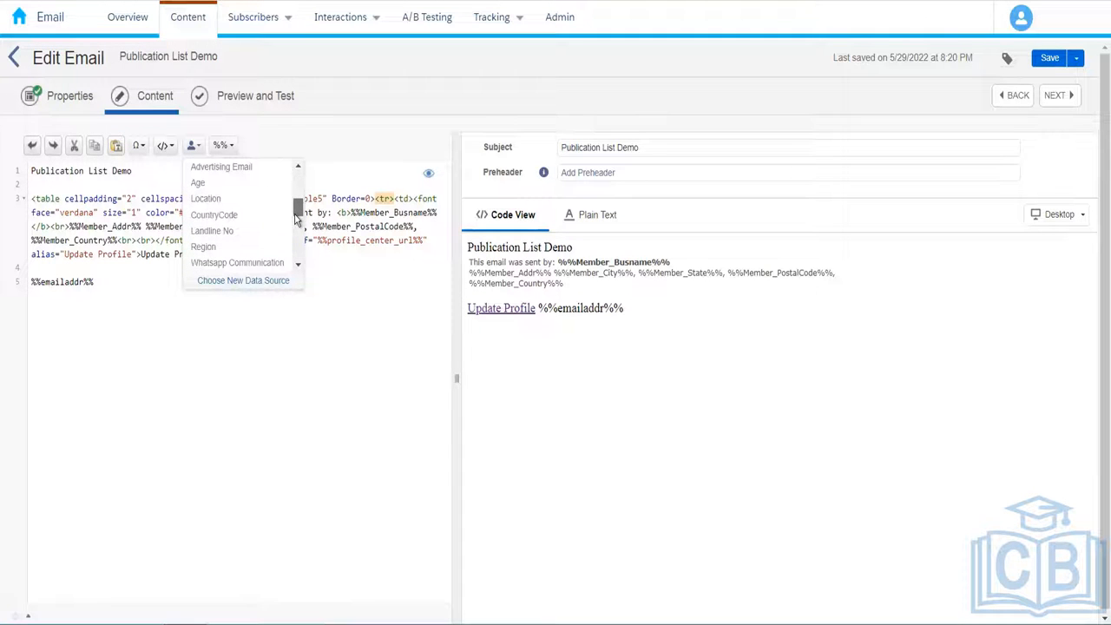
click(208, 199)
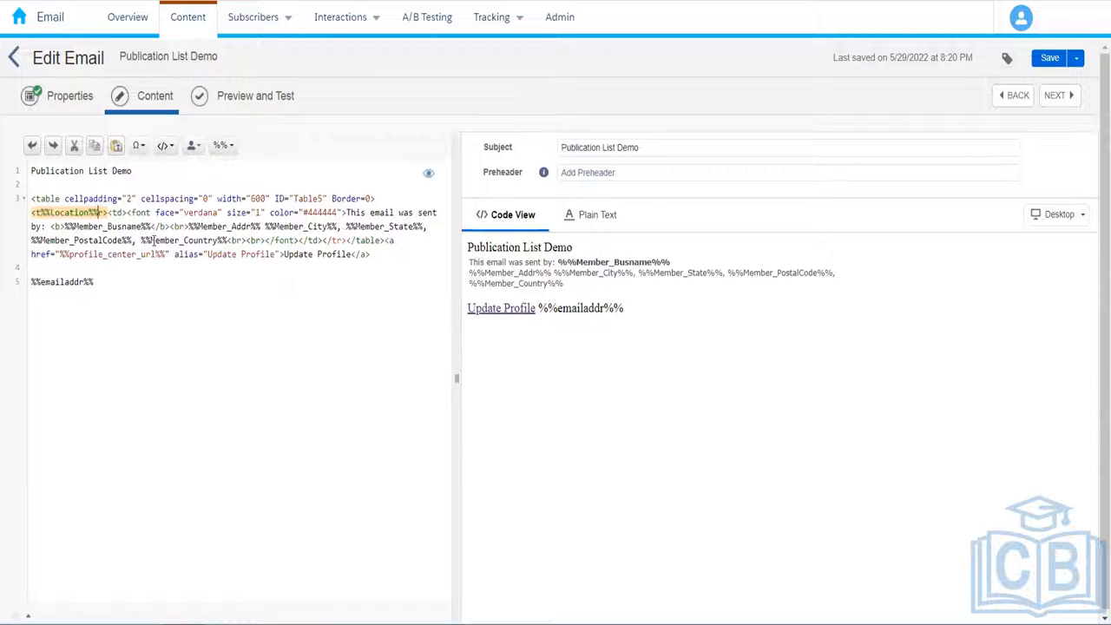
key(ctrl+z)
- Insert the Location profile attribute string two lines below %%emailaddr%% in the email's code
click(123, 288)
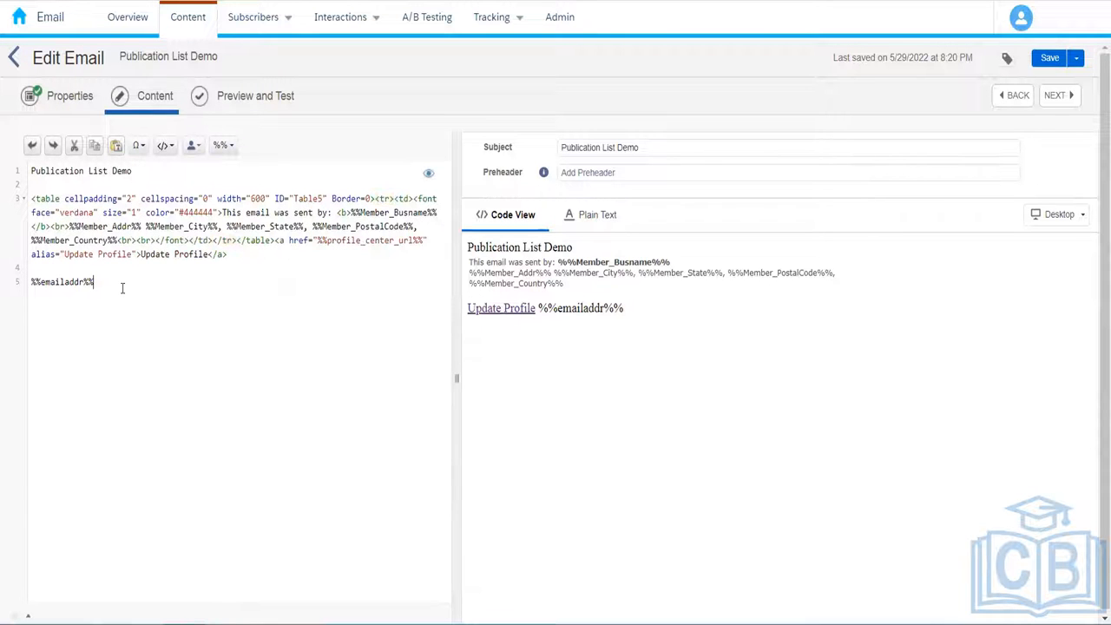
key(Return)
key(Return)
click(193, 150)
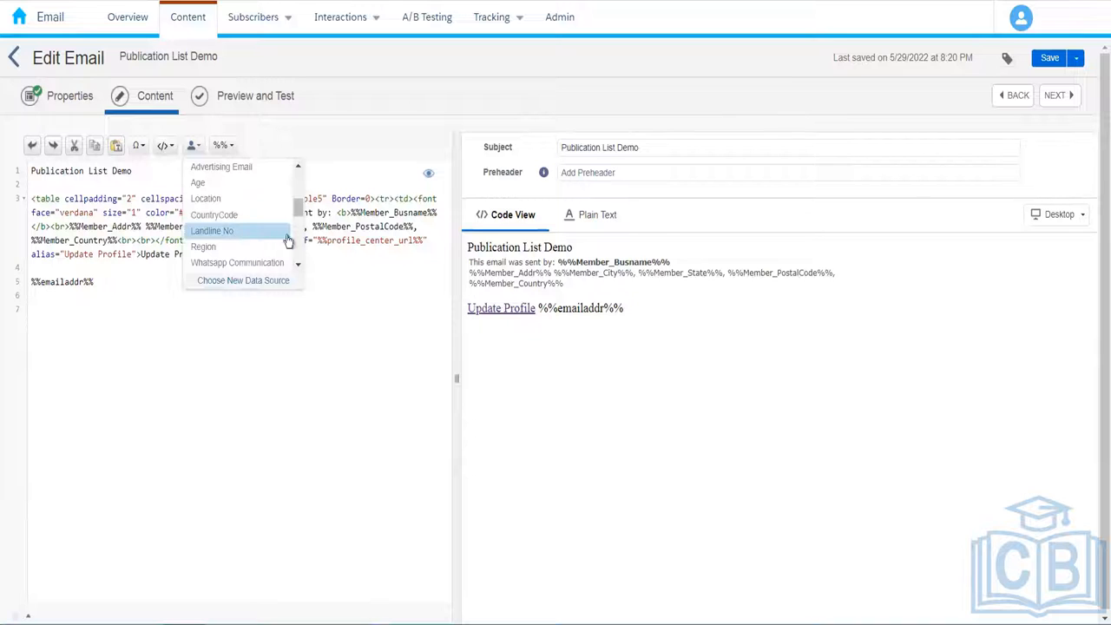
click(233, 199)
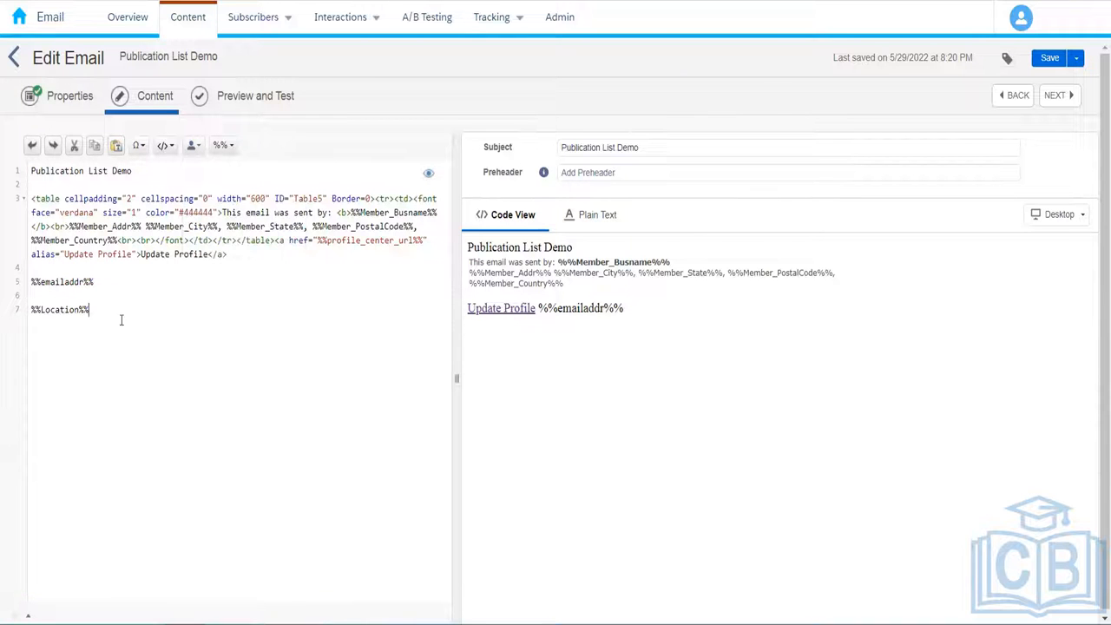
click(195, 149)
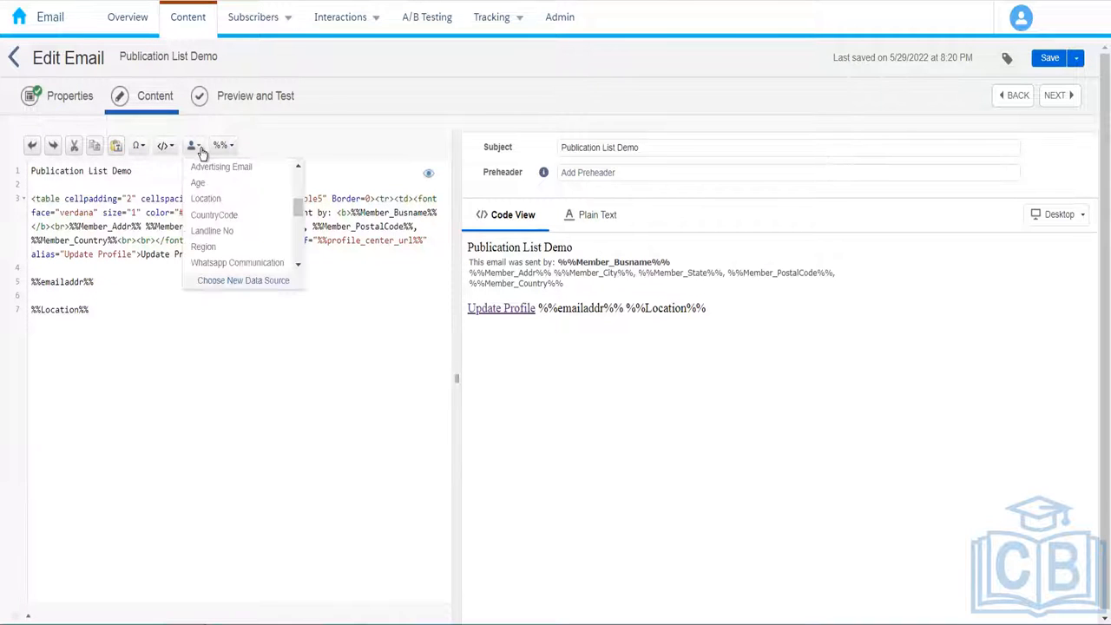
click(118, 311)
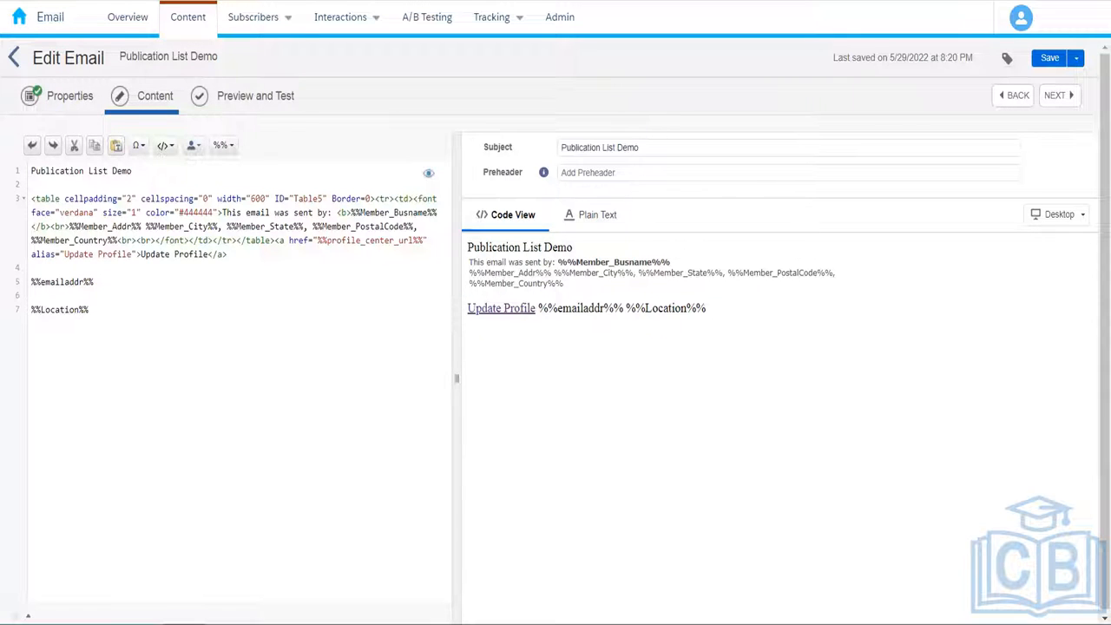
- Search the web in a new browser tab for "personalization string marketing cloud" and open the Salesforce Help article on it
key(ctrl+t)
text(pers)
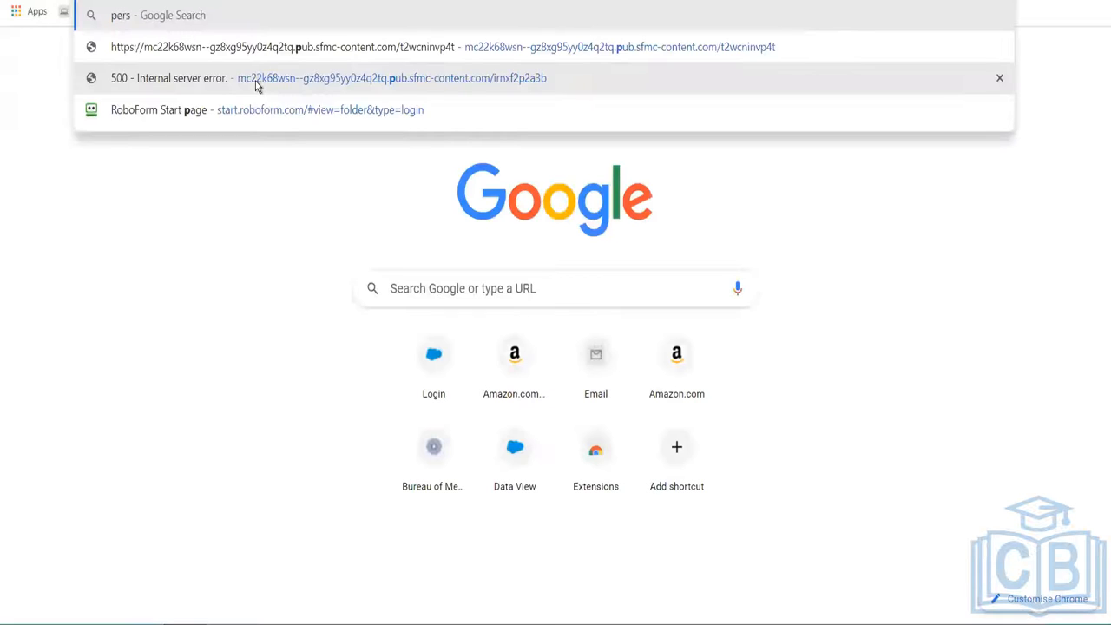
text(onalizations)
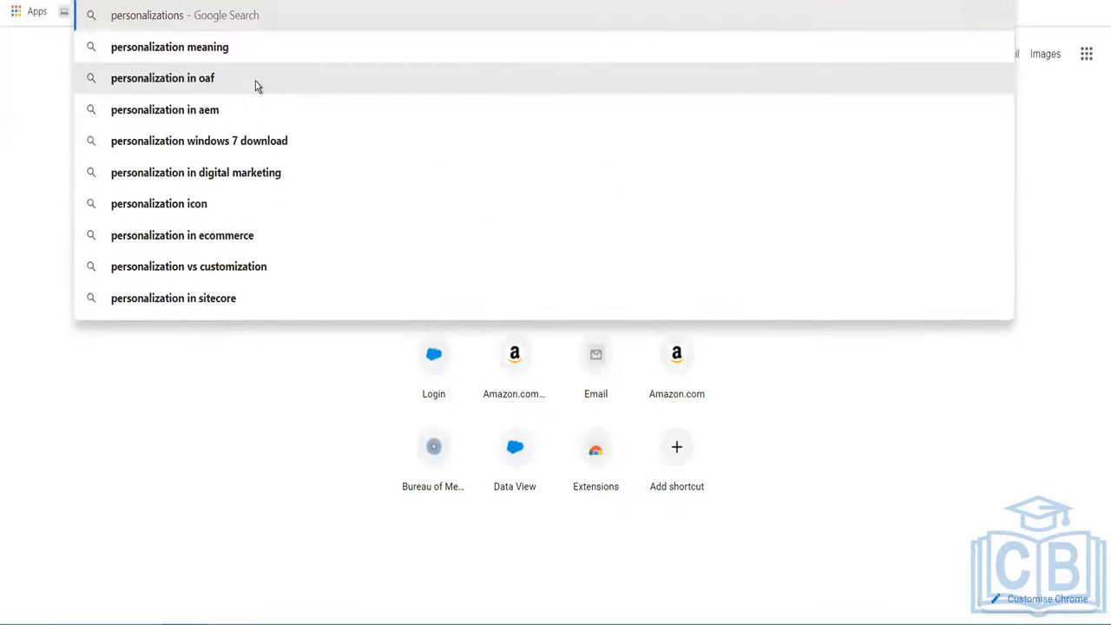
key(BackSpace)
text(string)
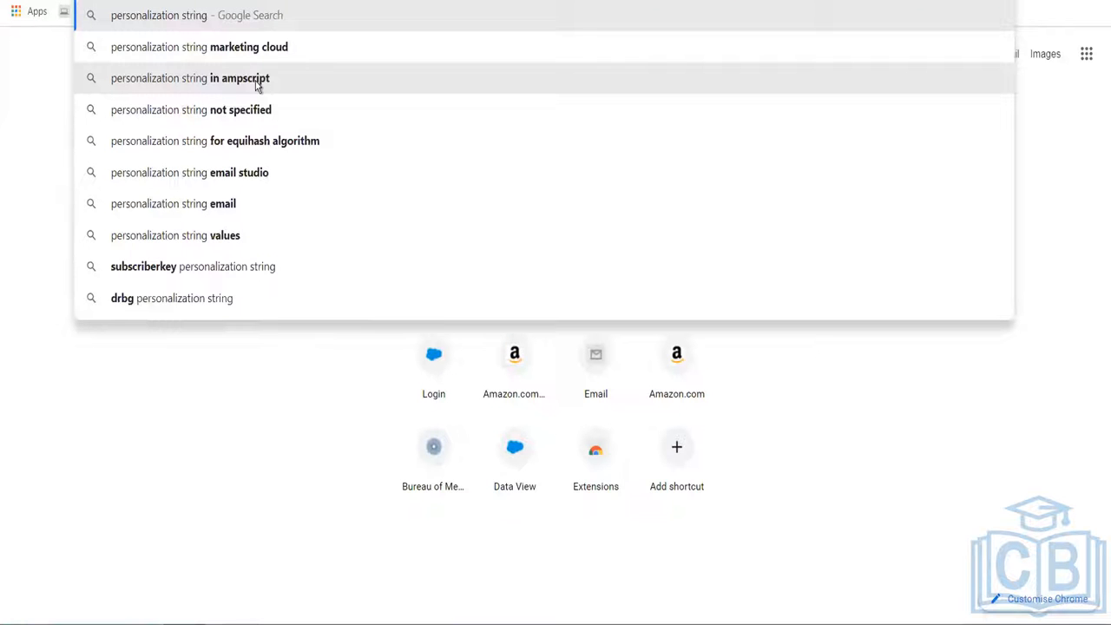
key(Up)
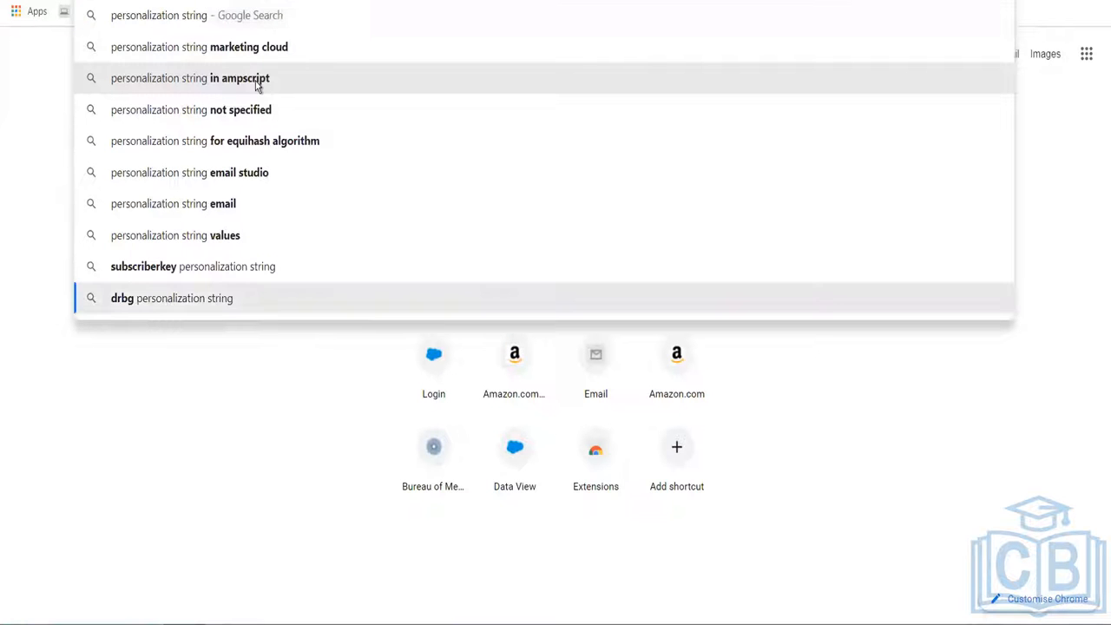
click(305, 48)
click(305, 48)
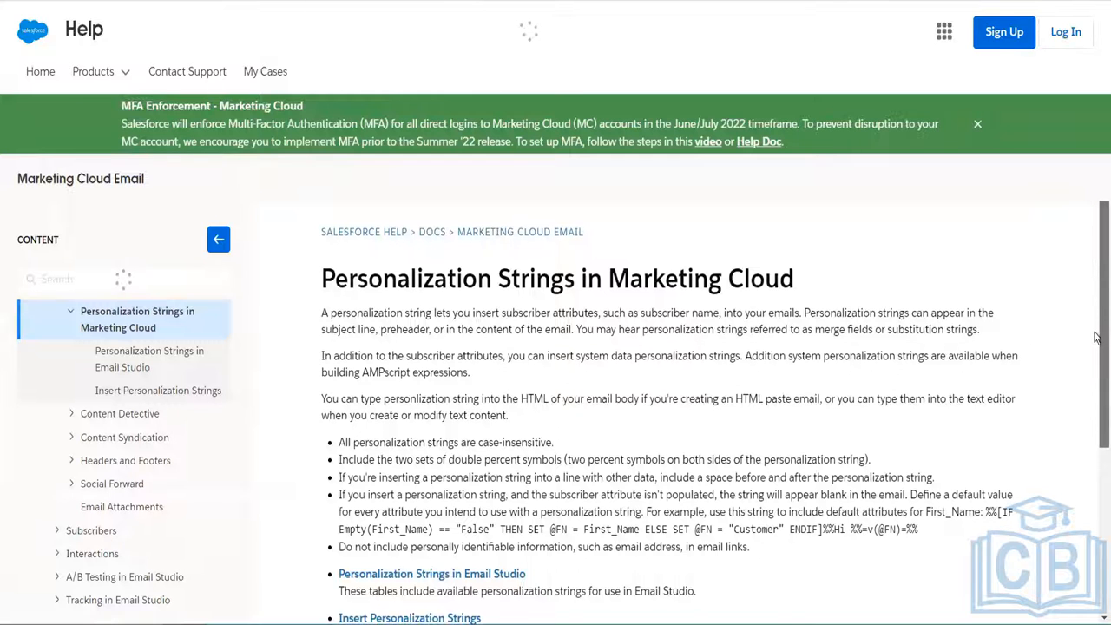
- Open the Personalization Strings in Email Studio help article and examine its table of email data strings and their descriptions
scroll(739, 420, down, 2)
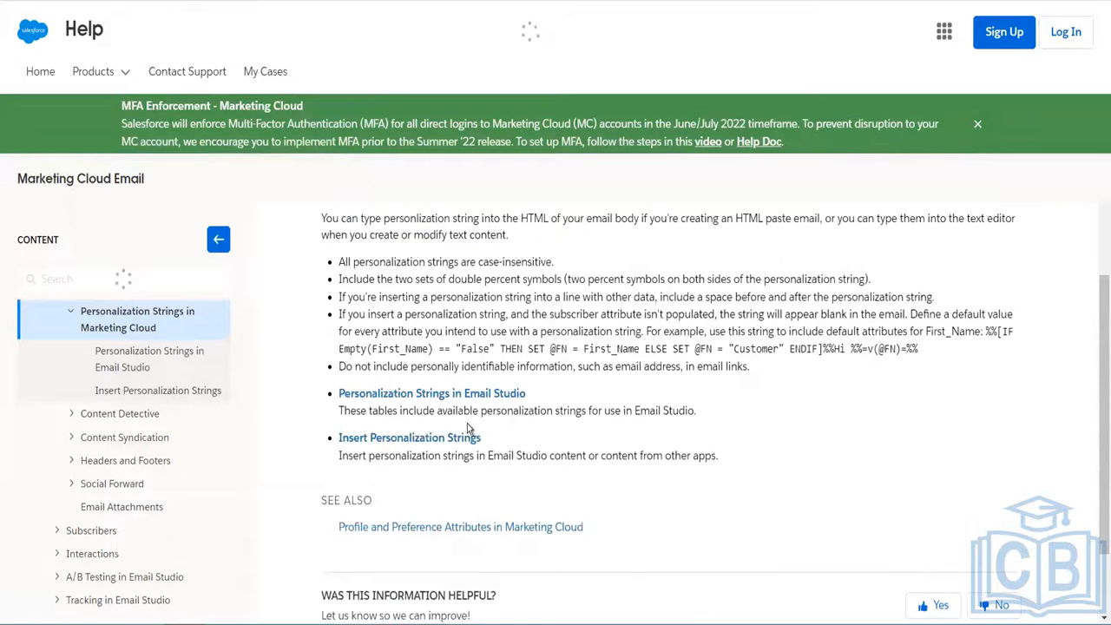
click(425, 397)
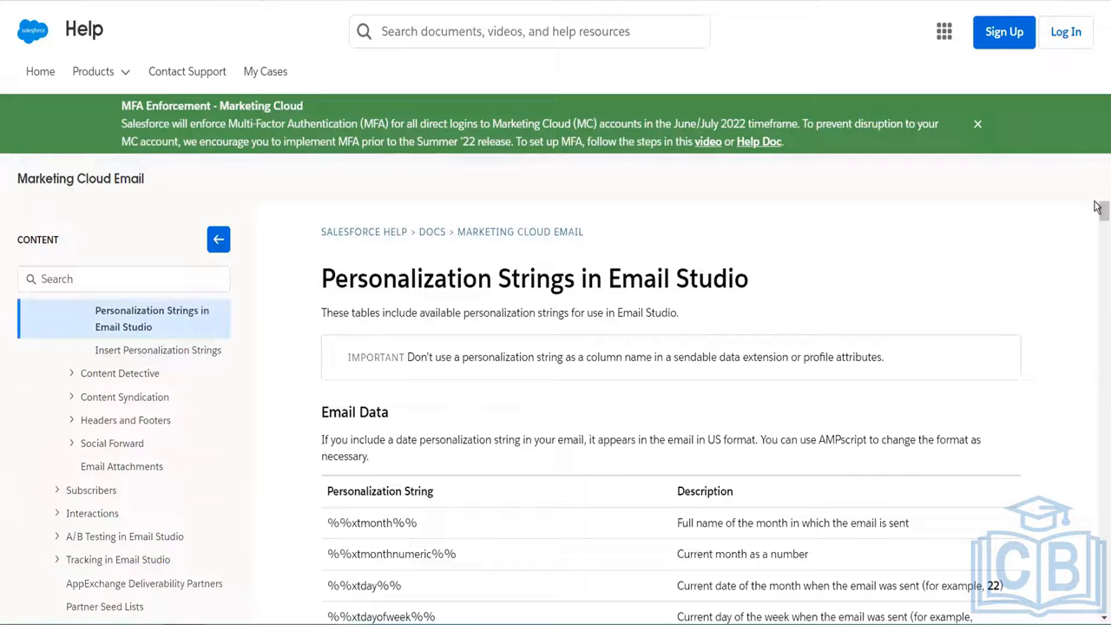
mouse_move(1097, 211)
mouse_down()
mouse_move(1100, 220)
mouse_move(1096, 211)
mouse_up()
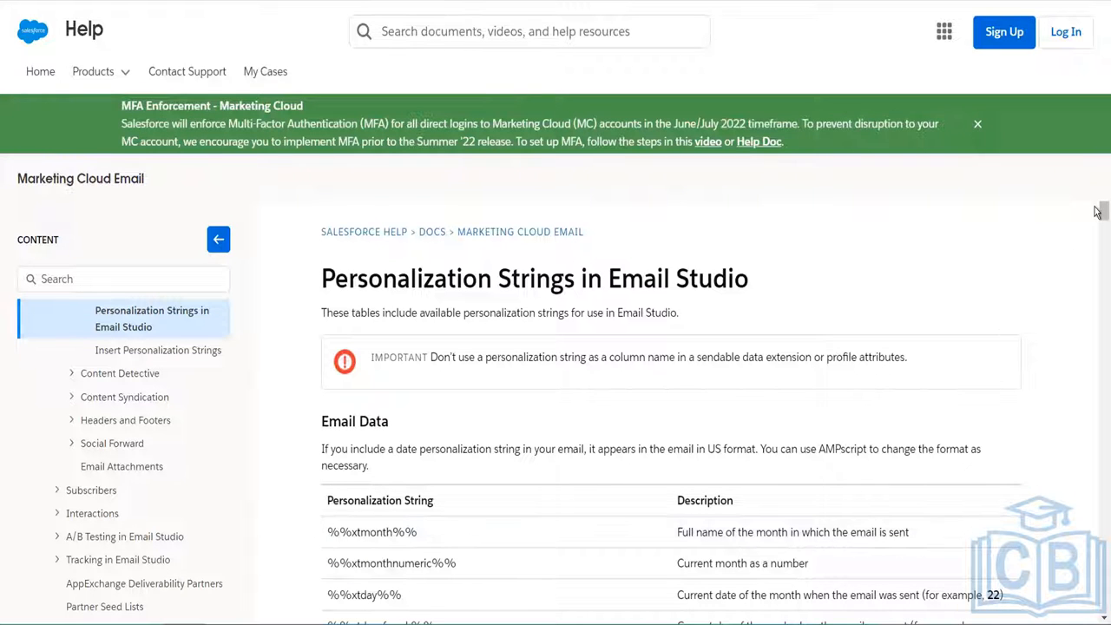
drag(1096, 213, 1097, 232)
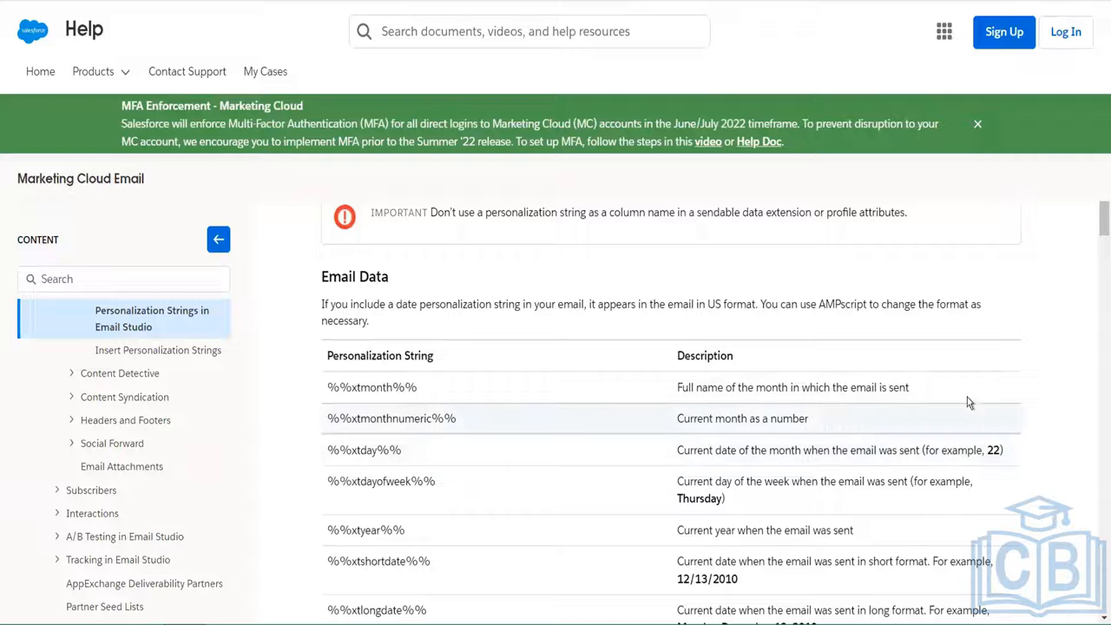
scroll(1096, 252, down, 4)
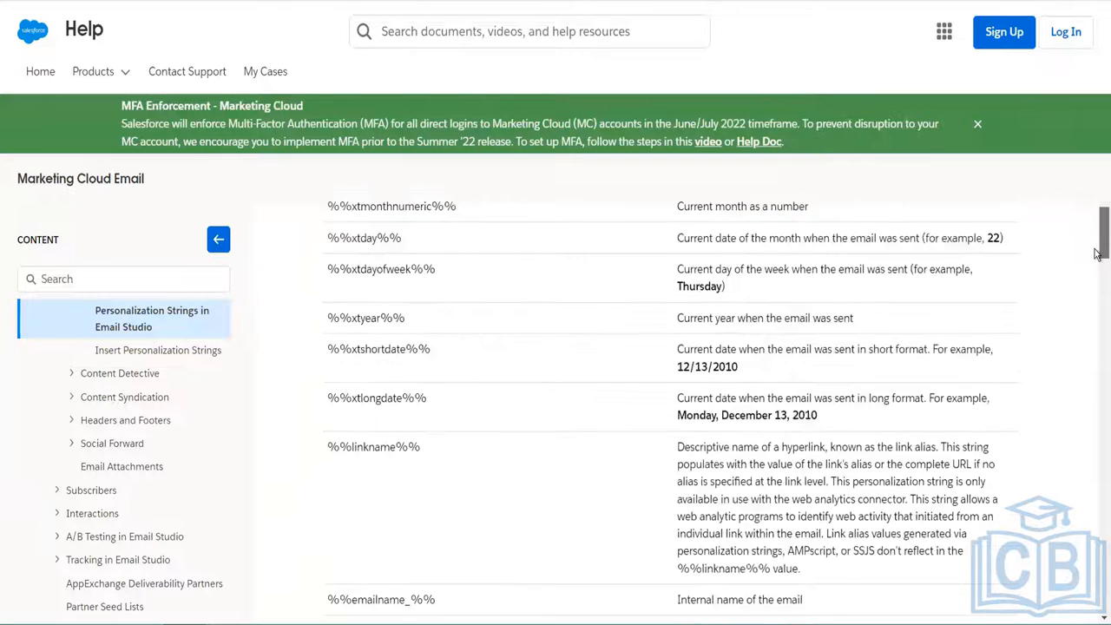
scroll(1096, 272, down, 5)
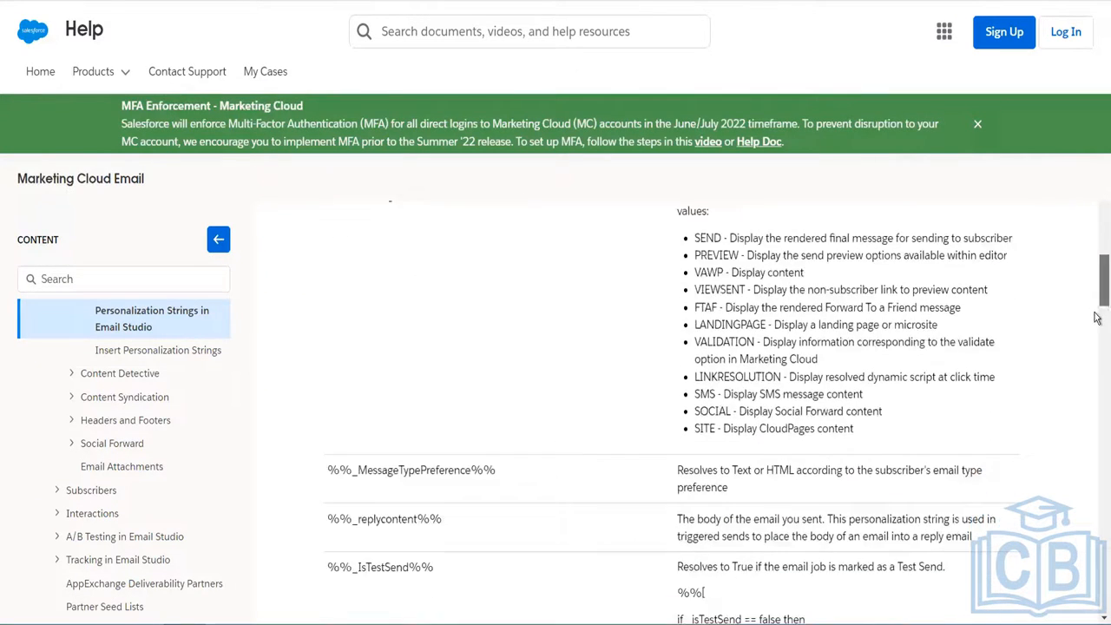
drag(1096, 324, 1095, 189)
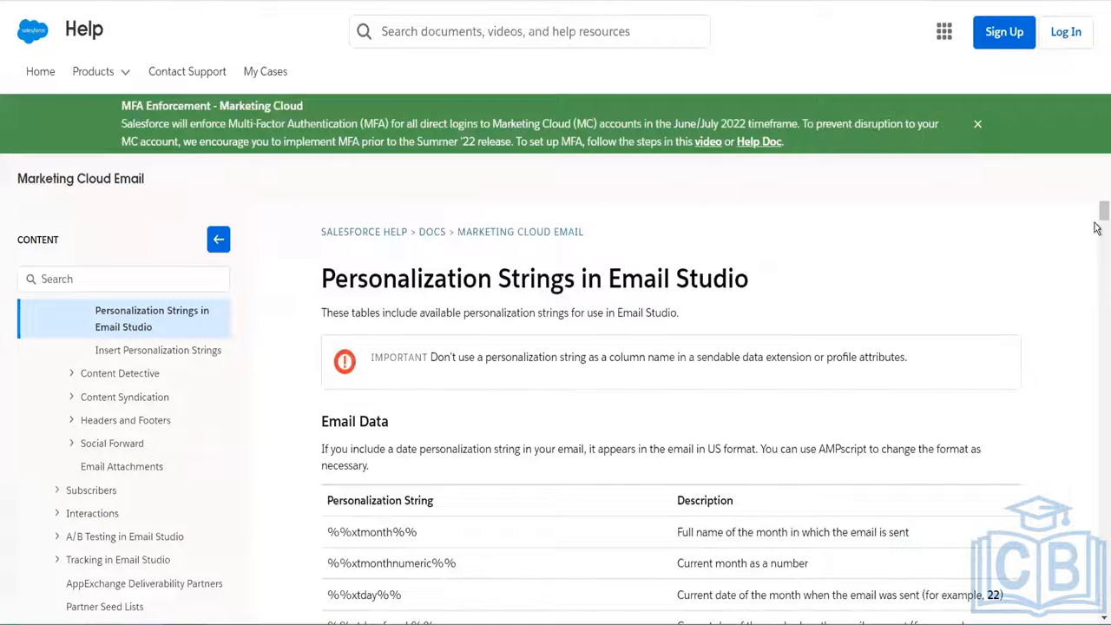
scroll(469, 458, down, 2)
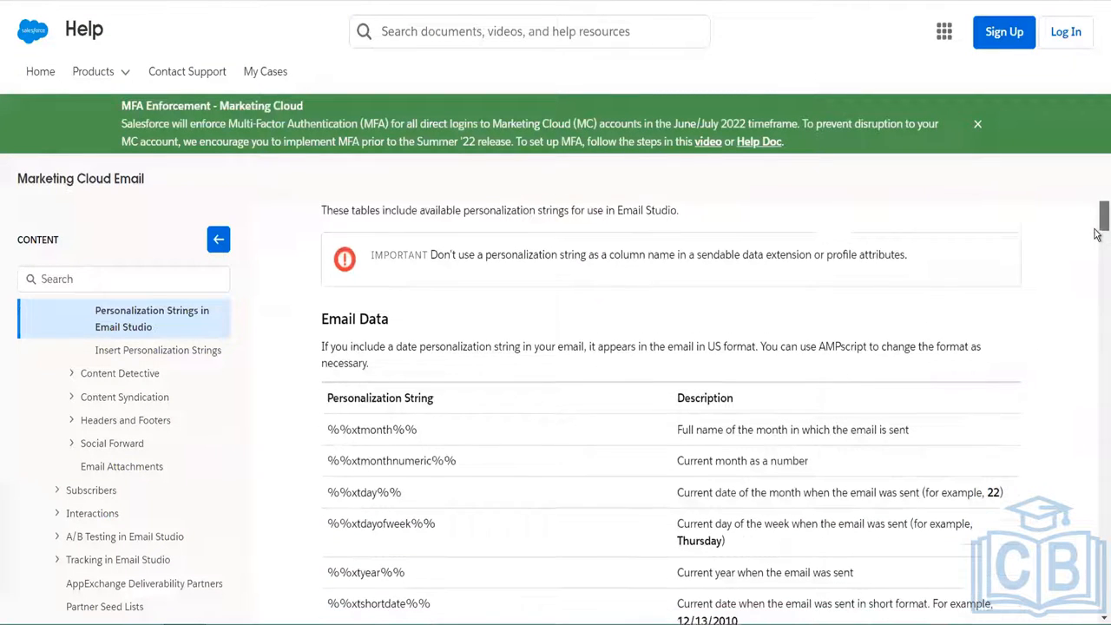
- Copy the %%xtmonth%% string from the help article into the email's code two lines below %%Location%%, and check the subscriber preview
drag(427, 411, 333, 415)
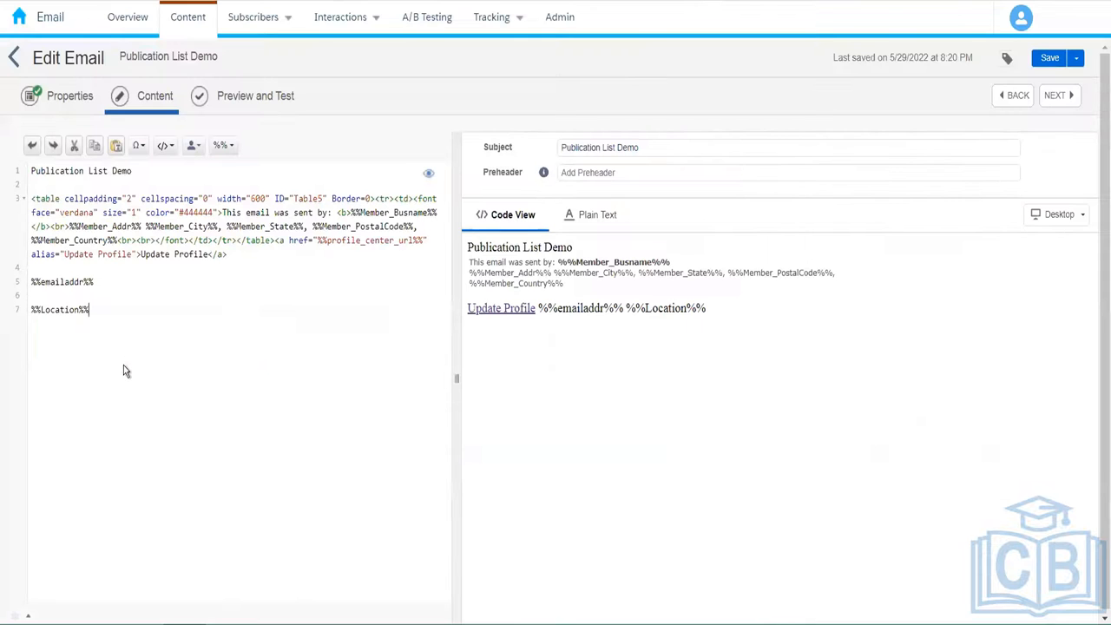
text(%%xtmonth%%)
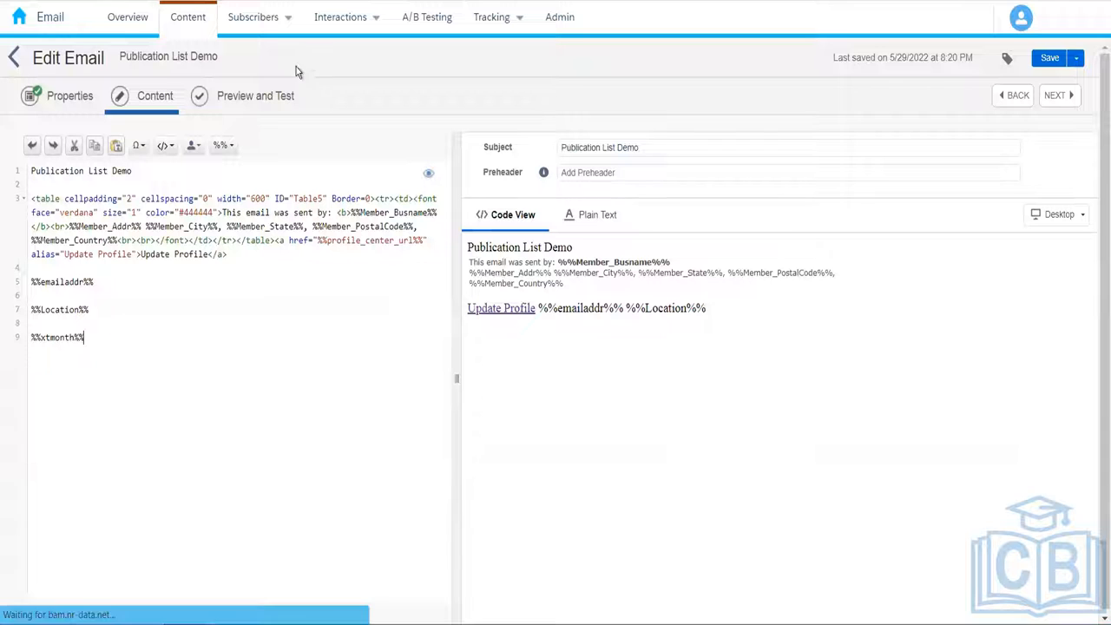
click(244, 104)
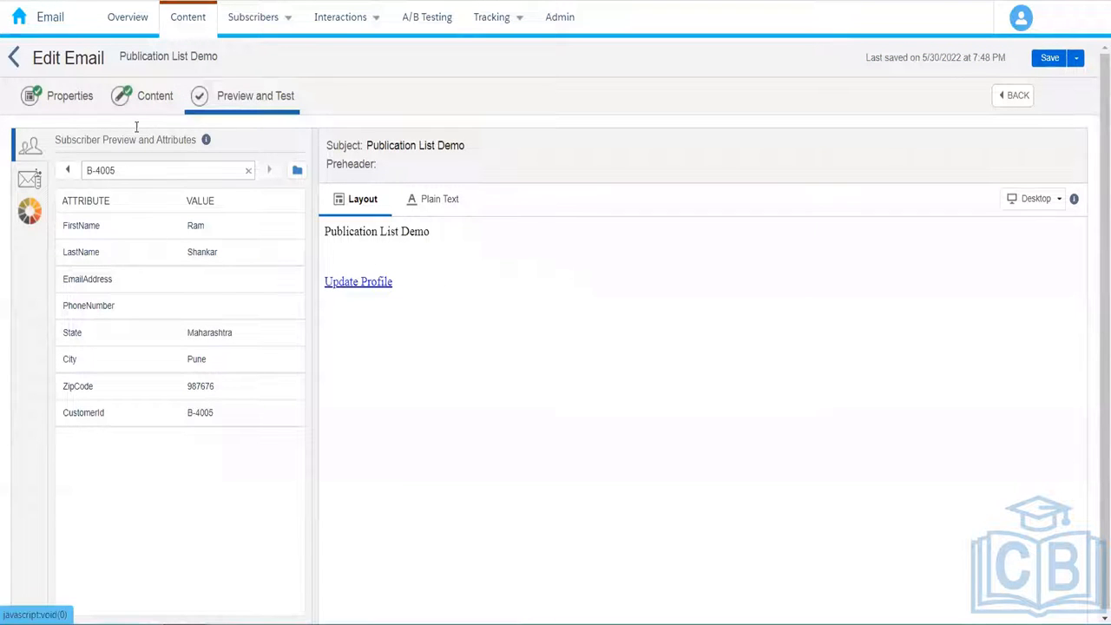
click(154, 100)
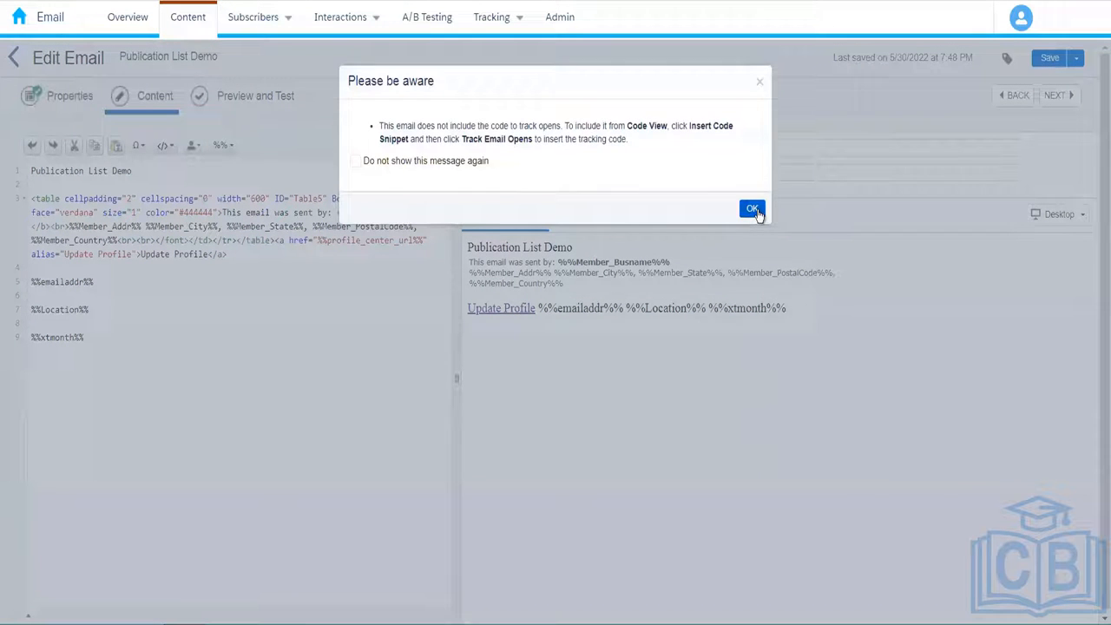
click(749, 209)
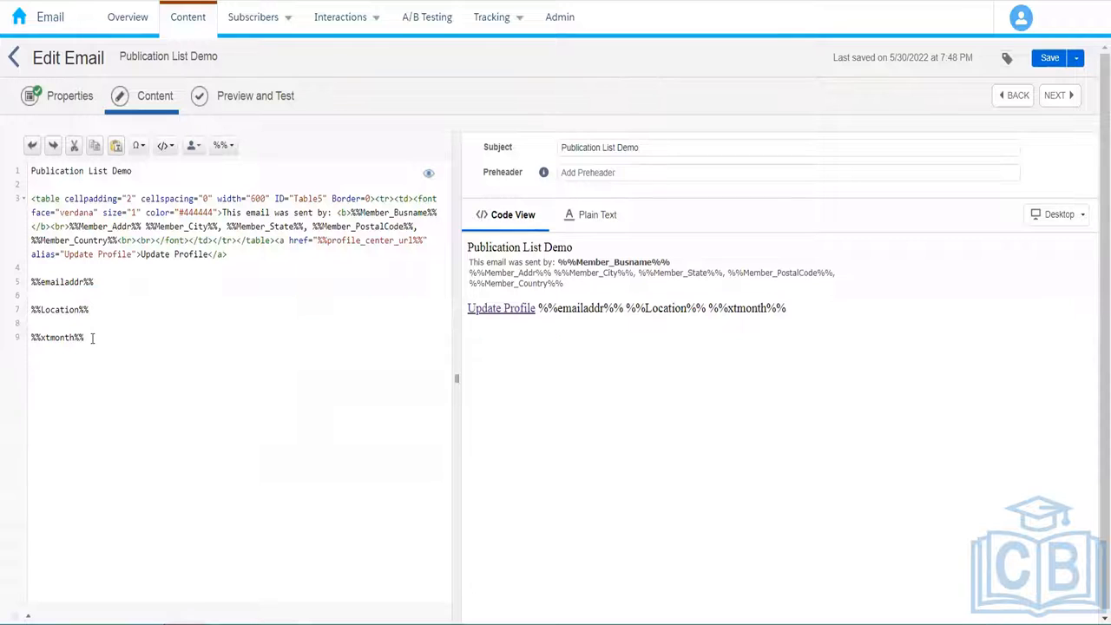
- Add two new lines below the %%xtmonth%% string in the email's code
click(18, 340)
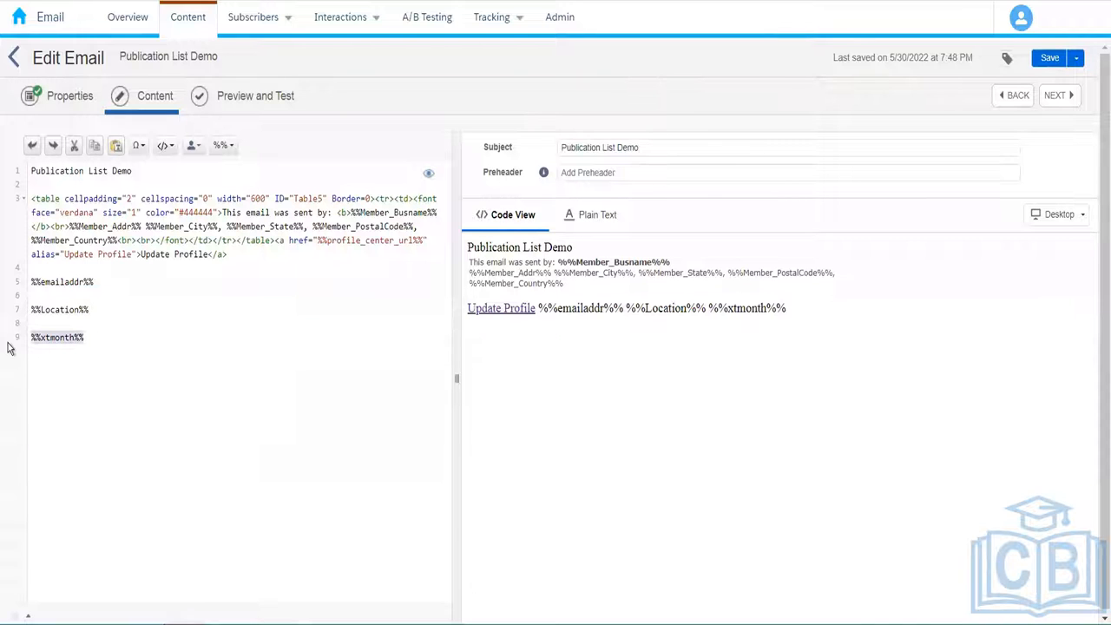
click(124, 344)
key(Return)
key(Return)
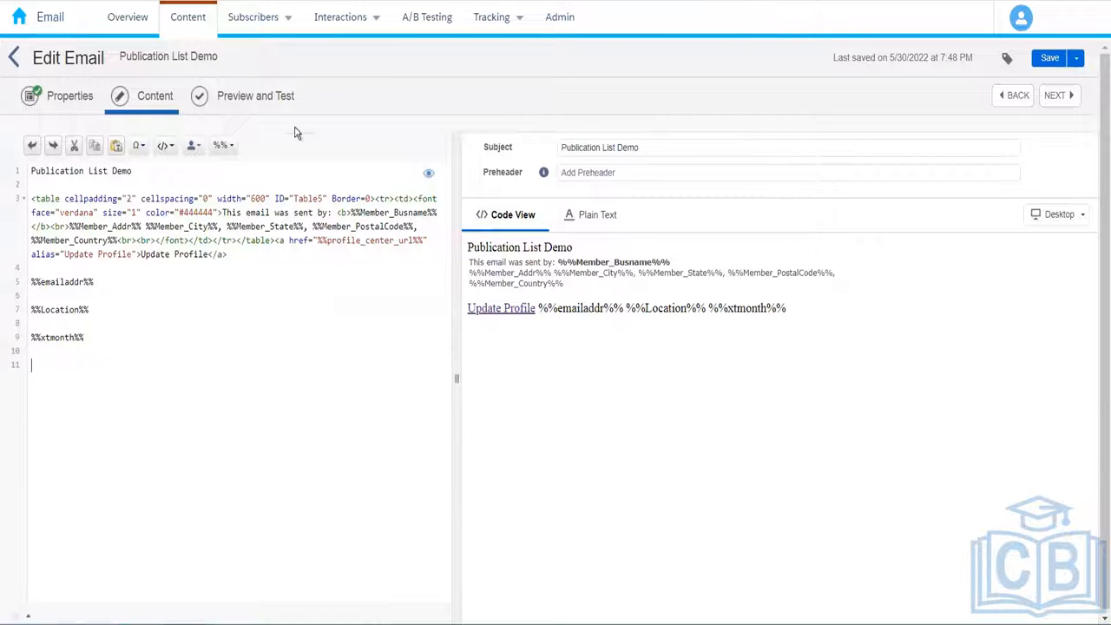
- Copy the CustomerId attribute's value from the subscriber preview and return to the email's code
click(252, 100)
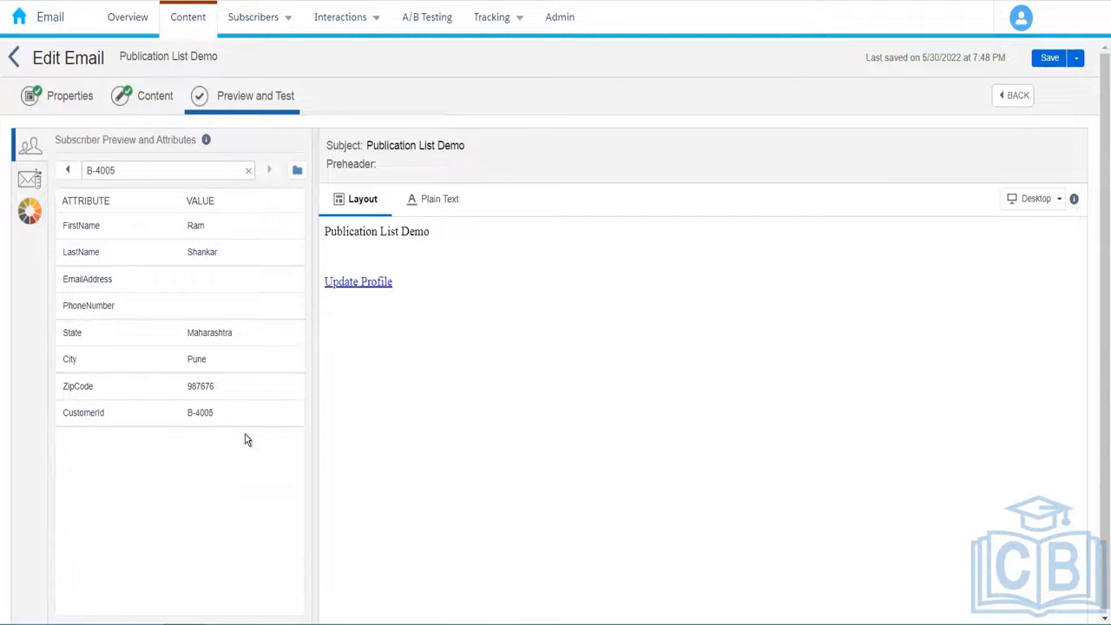
triple_click(198, 412)
key(ctrl+c)
click(143, 105)
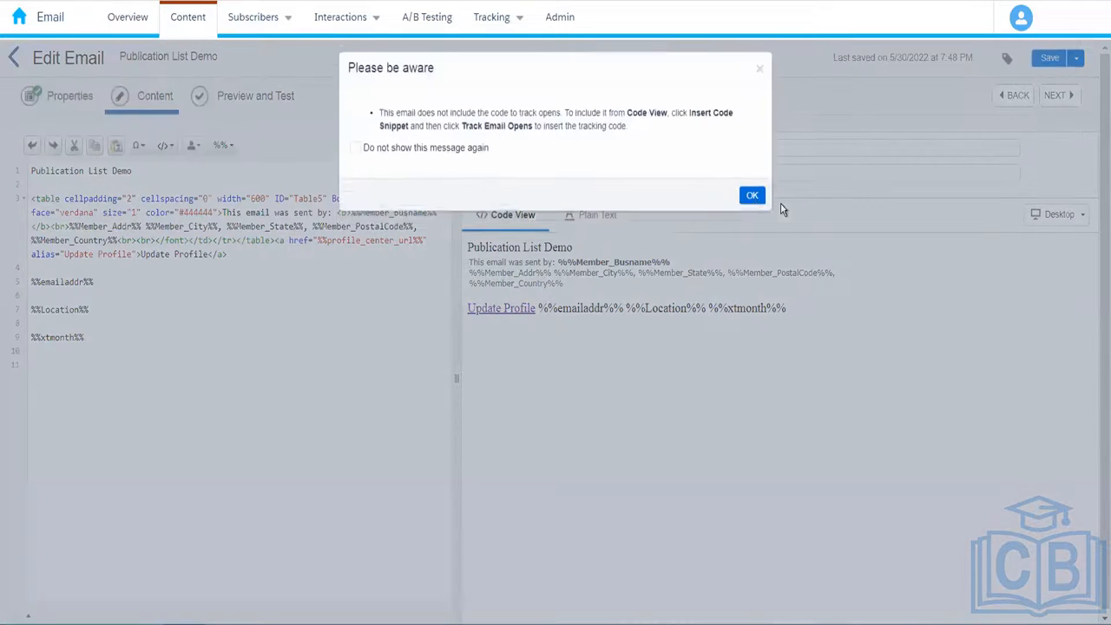
click(753, 208)
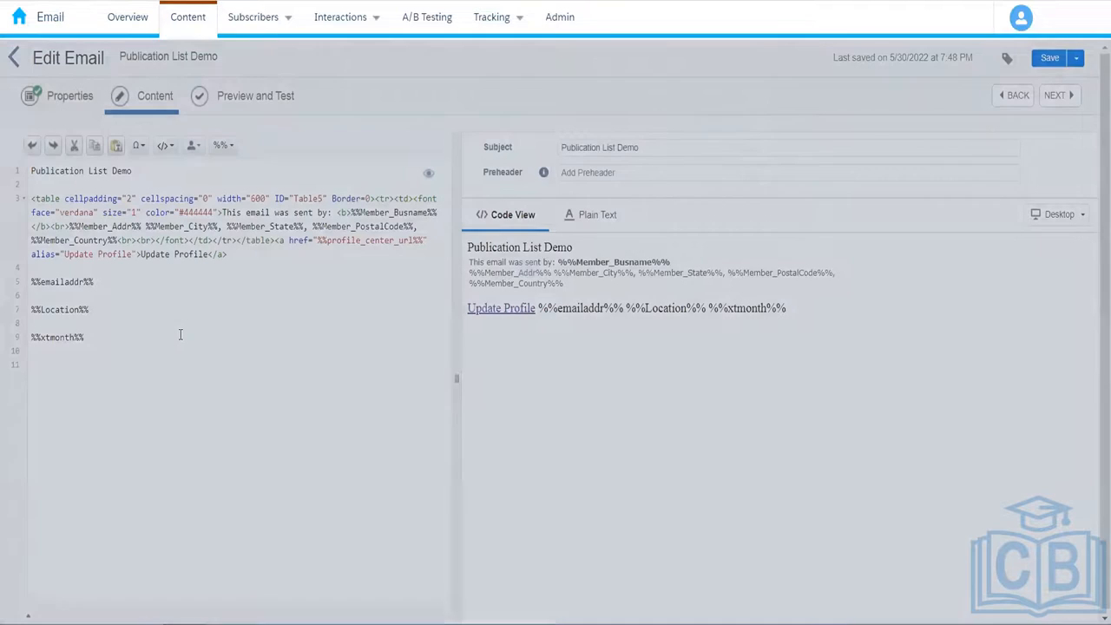
- Add the line "Your customer id is %%cusstomerid%%" two lines below %%xtmonth%% in the email's code
click(180, 334)
key(Return)
key(Return)
text(Your custome)
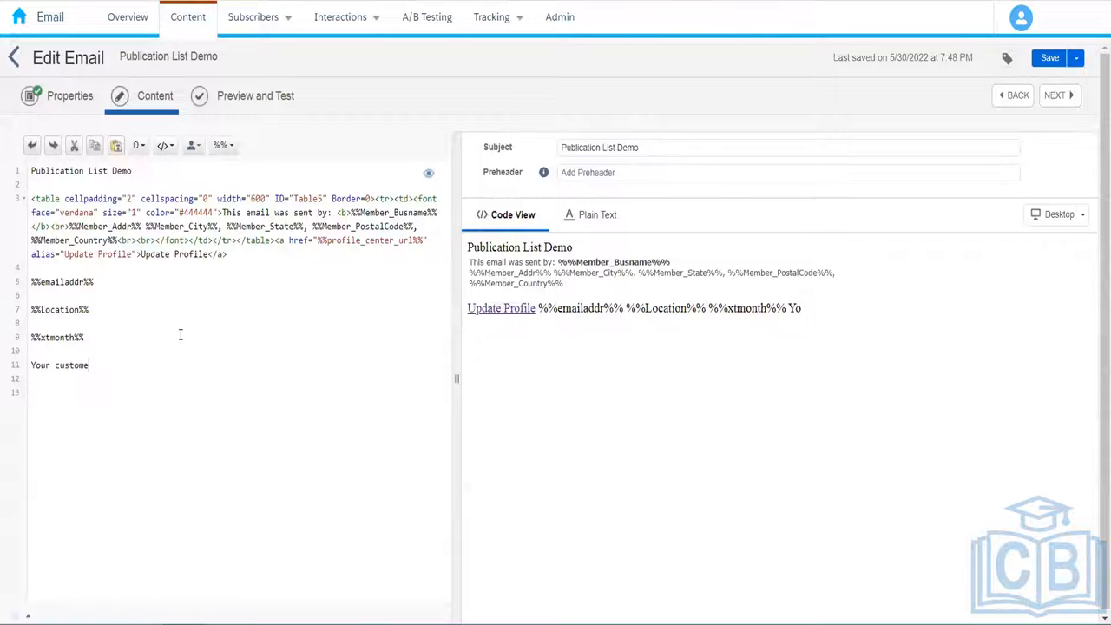
text(r id is )
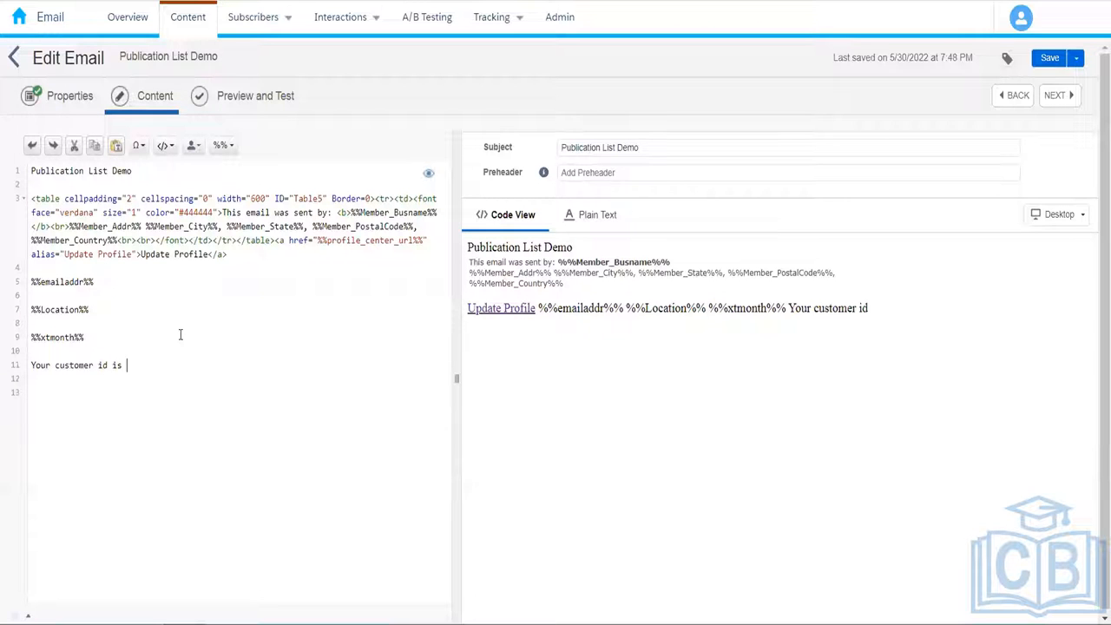
text(%%)
key(ctrl+v)
key(ctrl+z)
text(%%)
text(omerid)
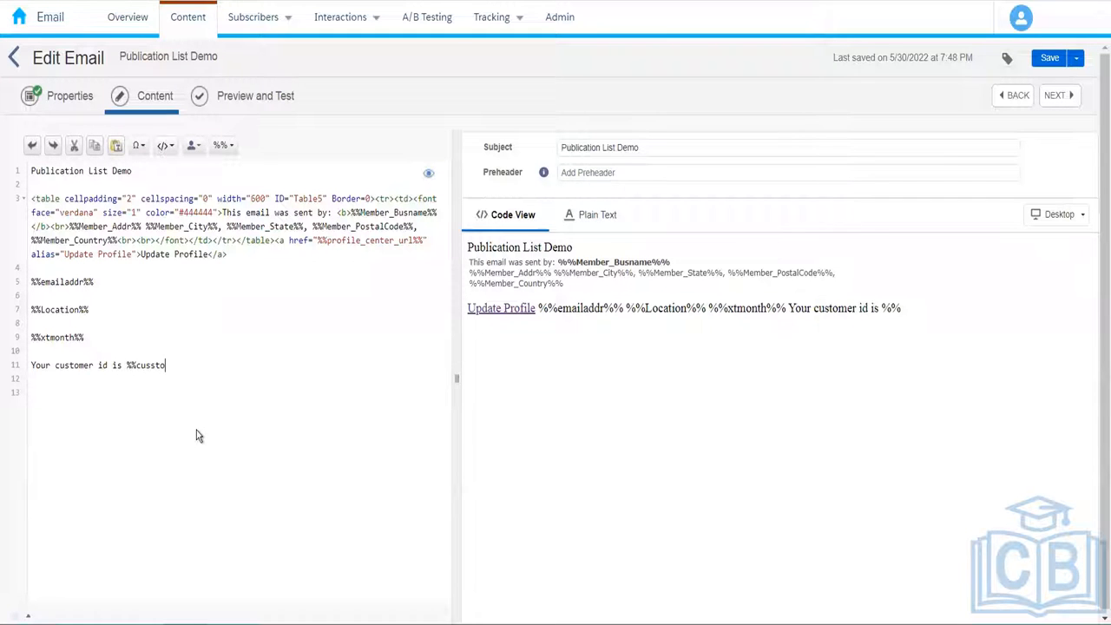
text(%%)
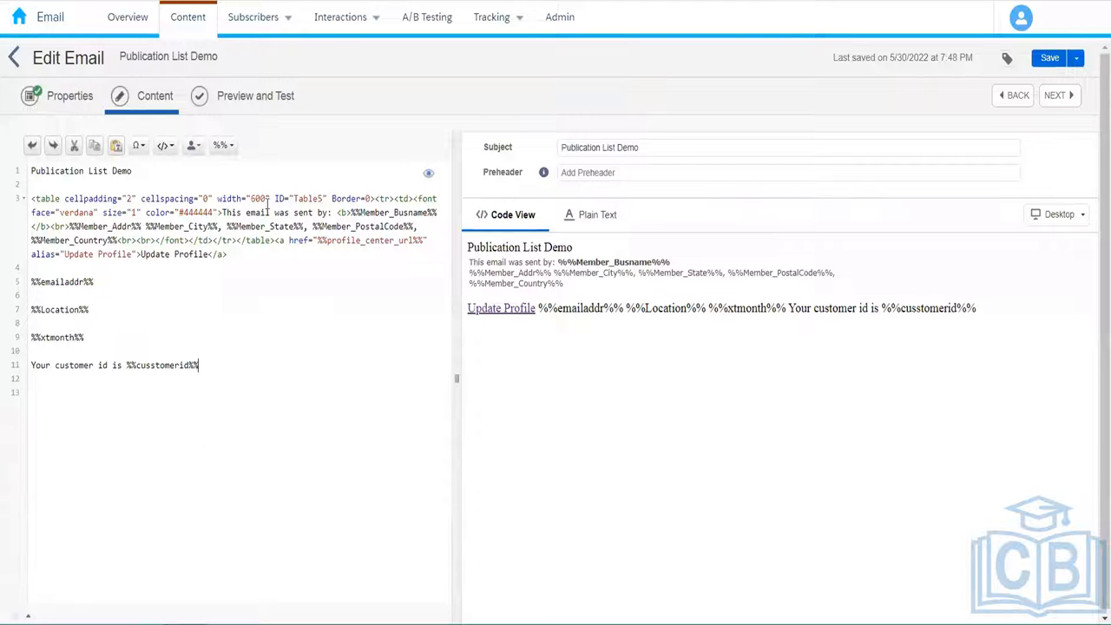
- Check the subscriber preview, and correct the personalization string in the customer id line to %%customerid%%
click(252, 101)
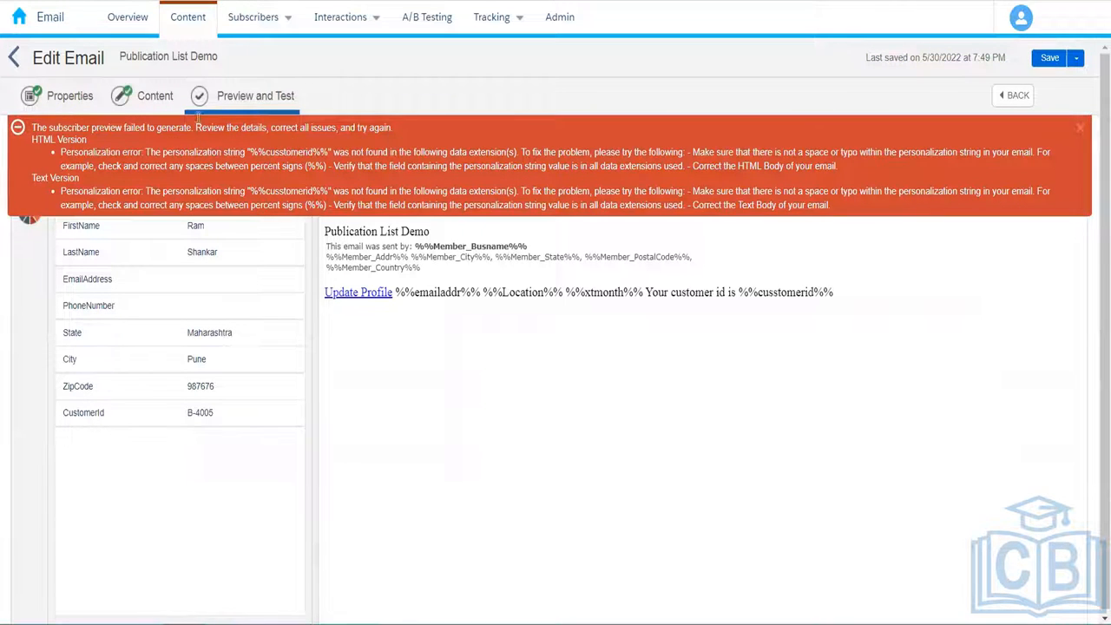
click(155, 97)
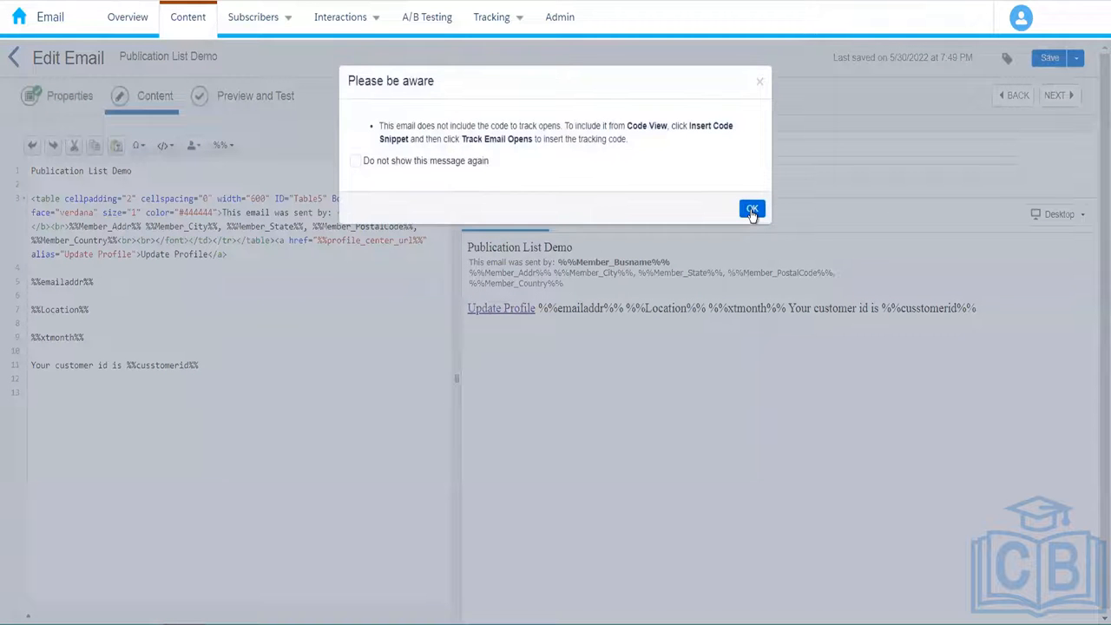
click(752, 211)
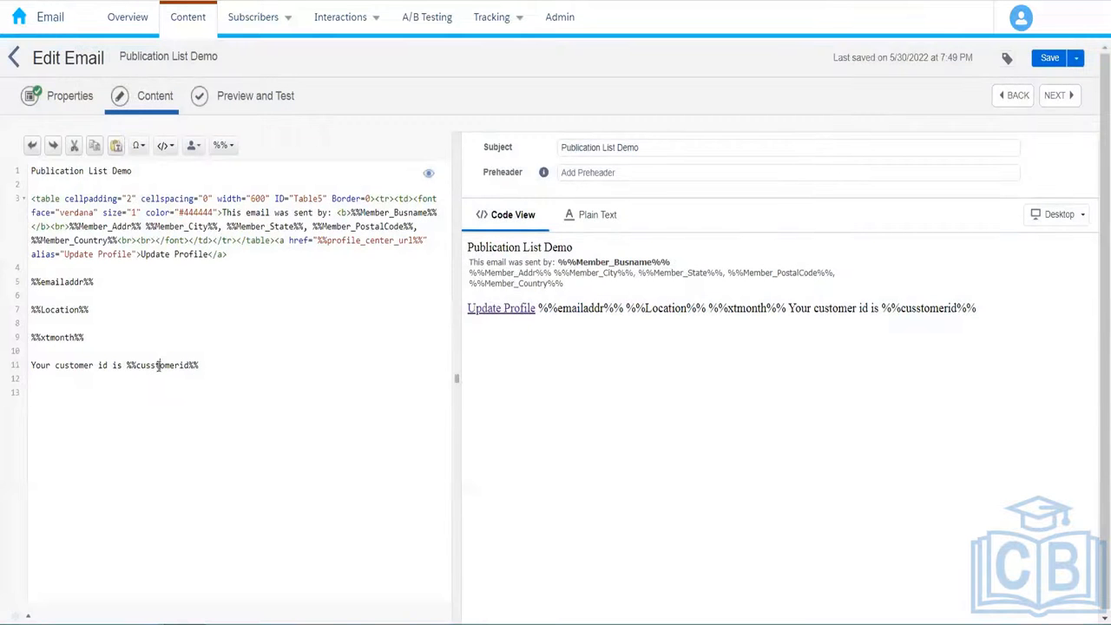
click(158, 365)
key(BackSpace)
- Preview the email for the current and the previous subscriber, and examine the customer id line for each
click(230, 105)
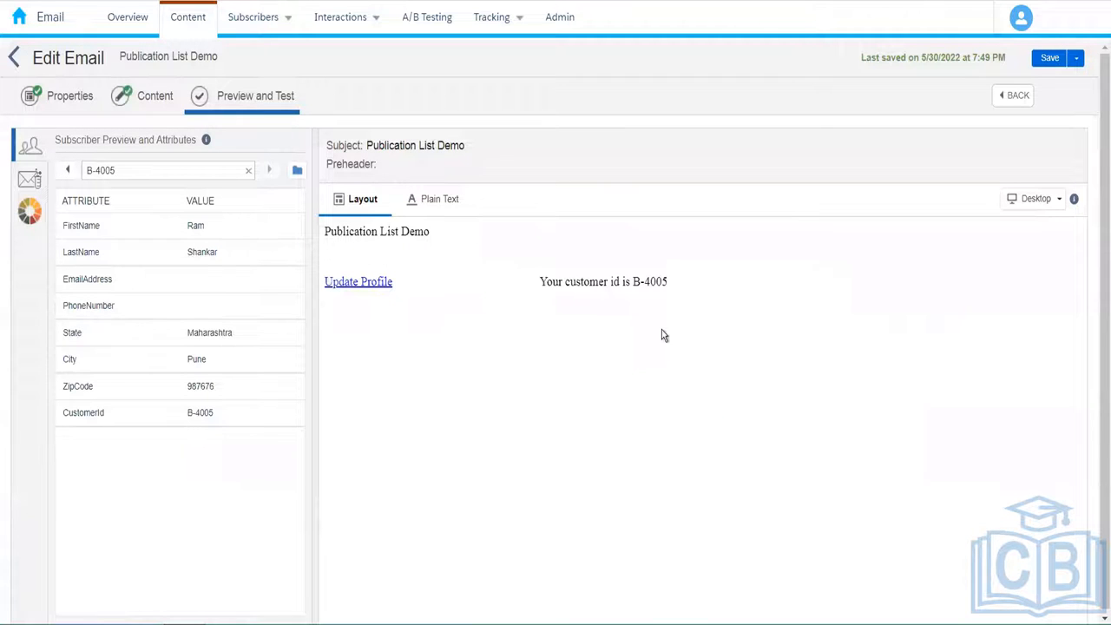
drag(541, 282, 702, 278)
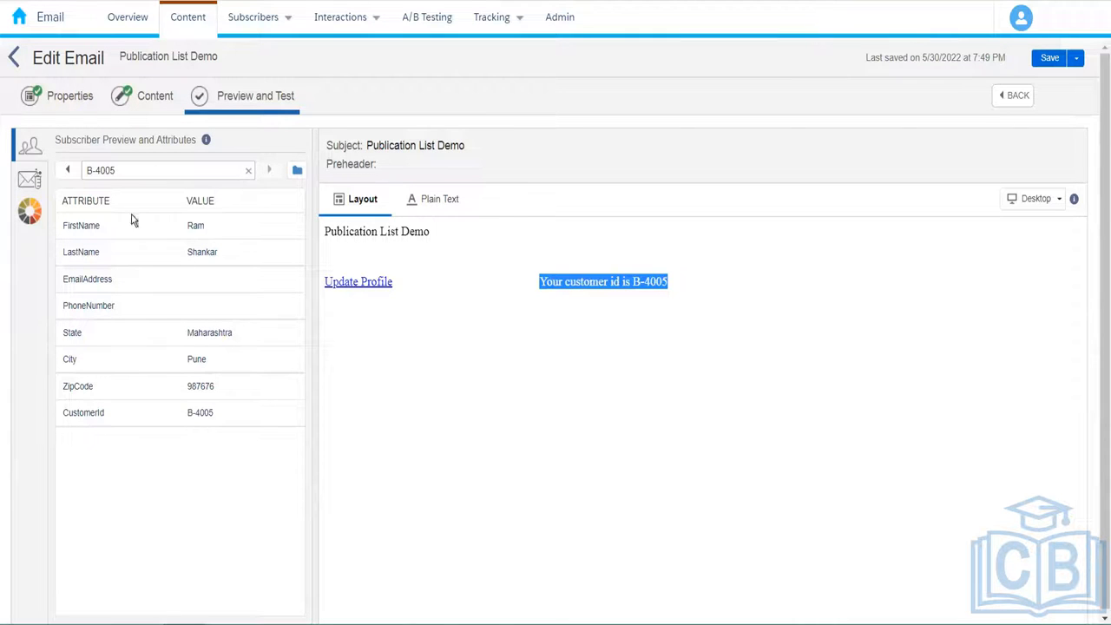
click(68, 172)
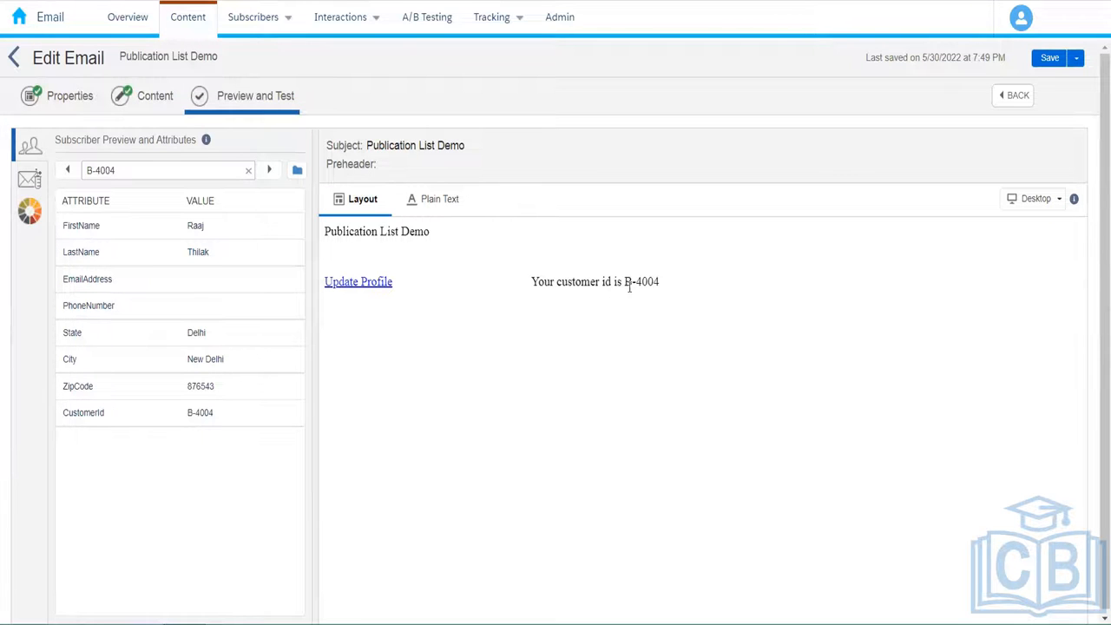
drag(623, 284, 667, 285)
- Replace the %%emailaddr%%, %%Location%% and %%xtmonth%% strings in the email's code with the greeting "Hello %%firstname%%,"
click(155, 95)
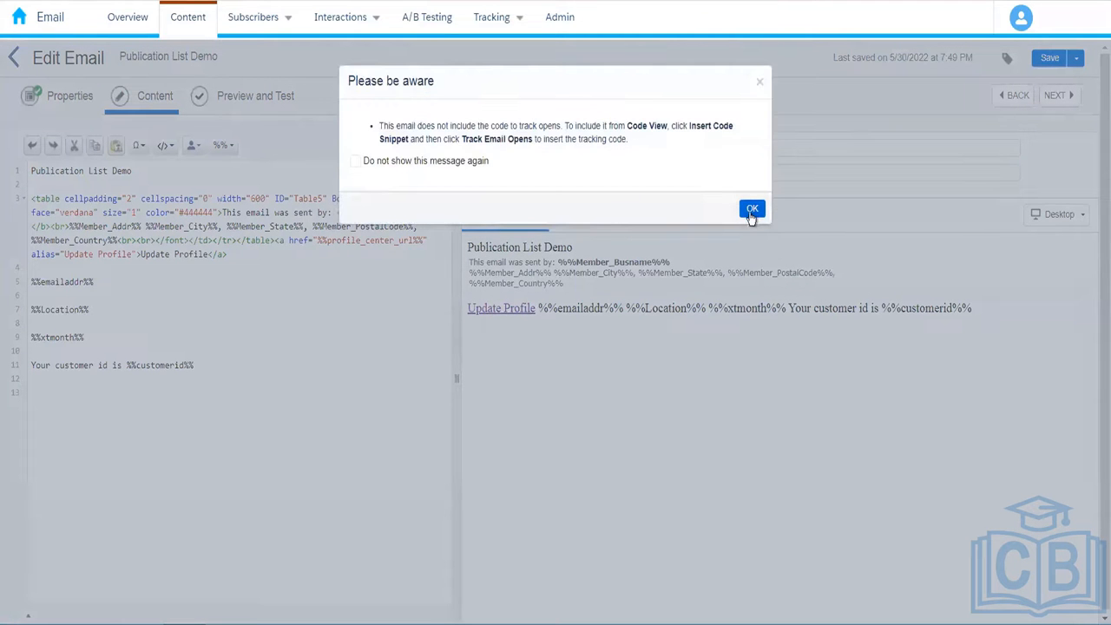
click(752, 208)
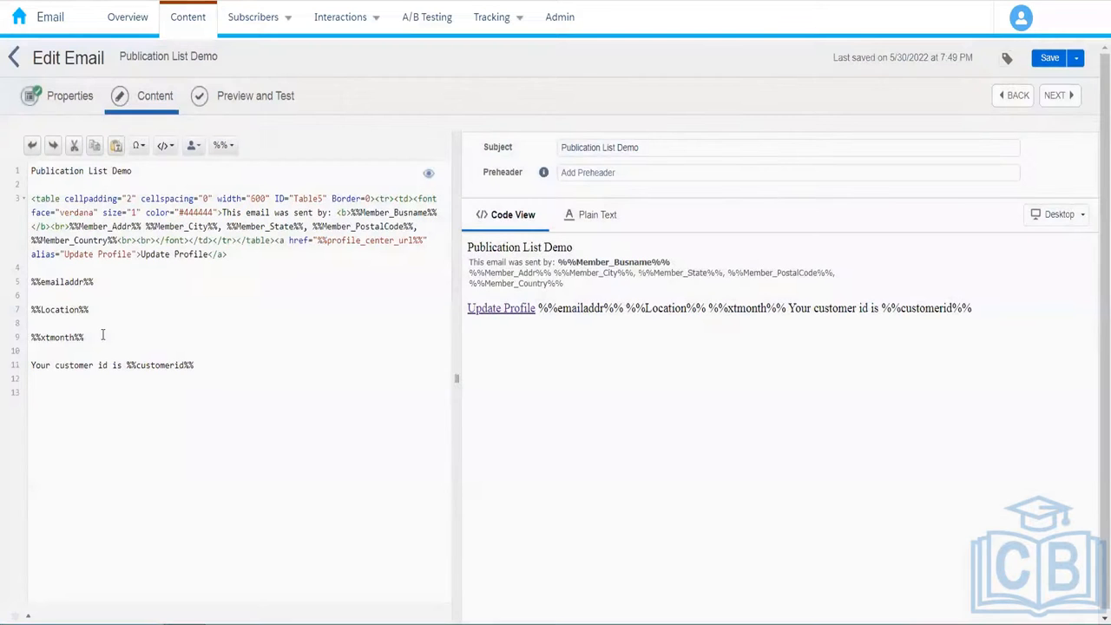
drag(85, 337, 17, 278)
text(He)
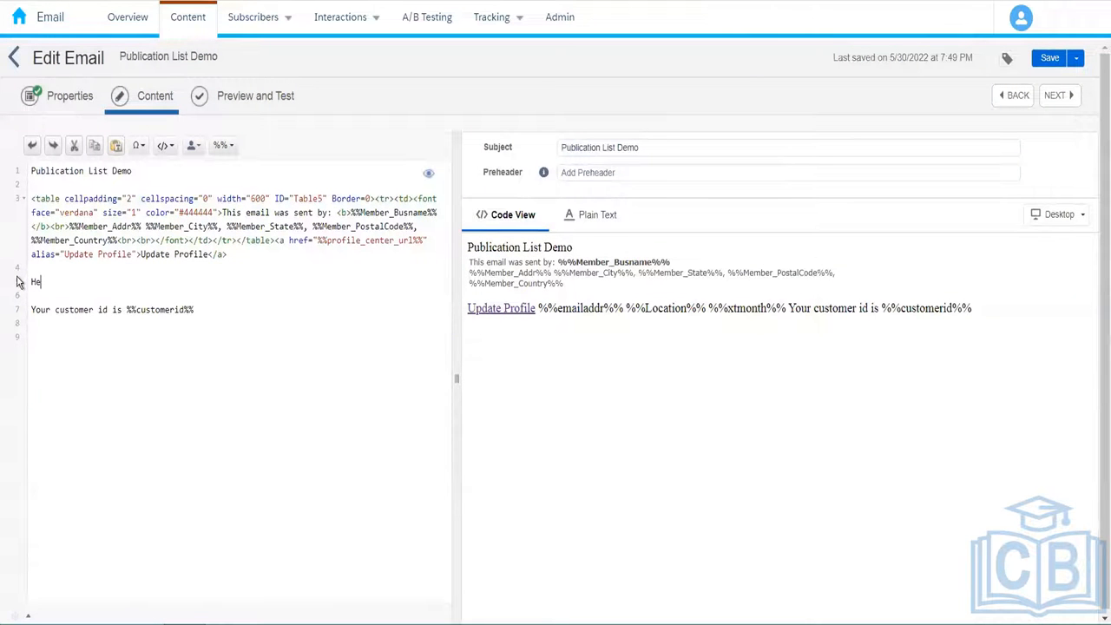
text(llo %%first)
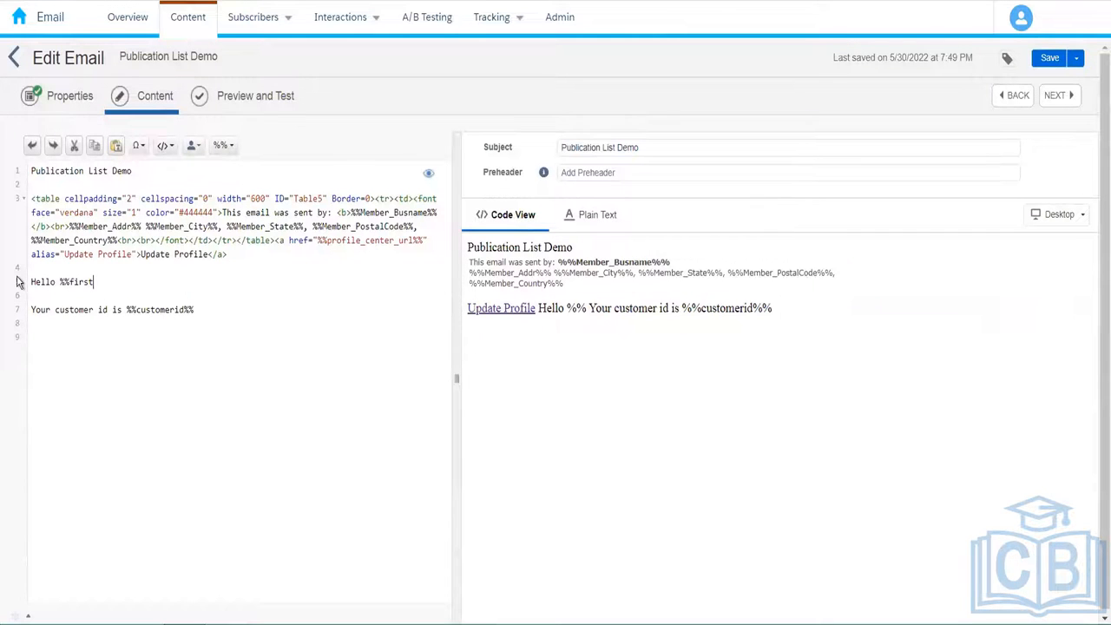
text(name)
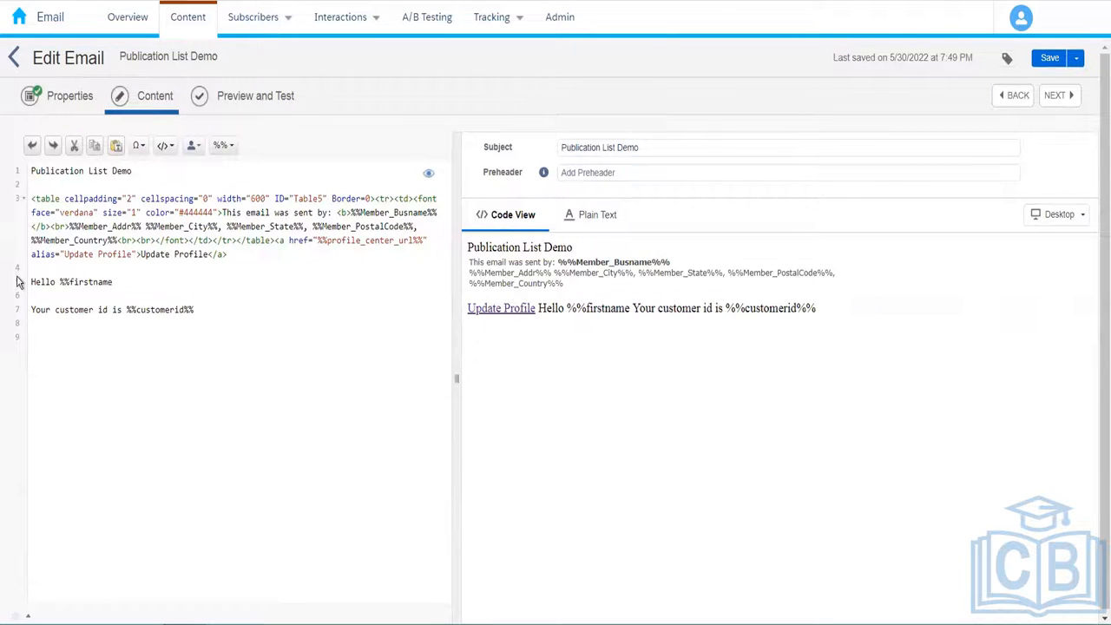
text(%%,)
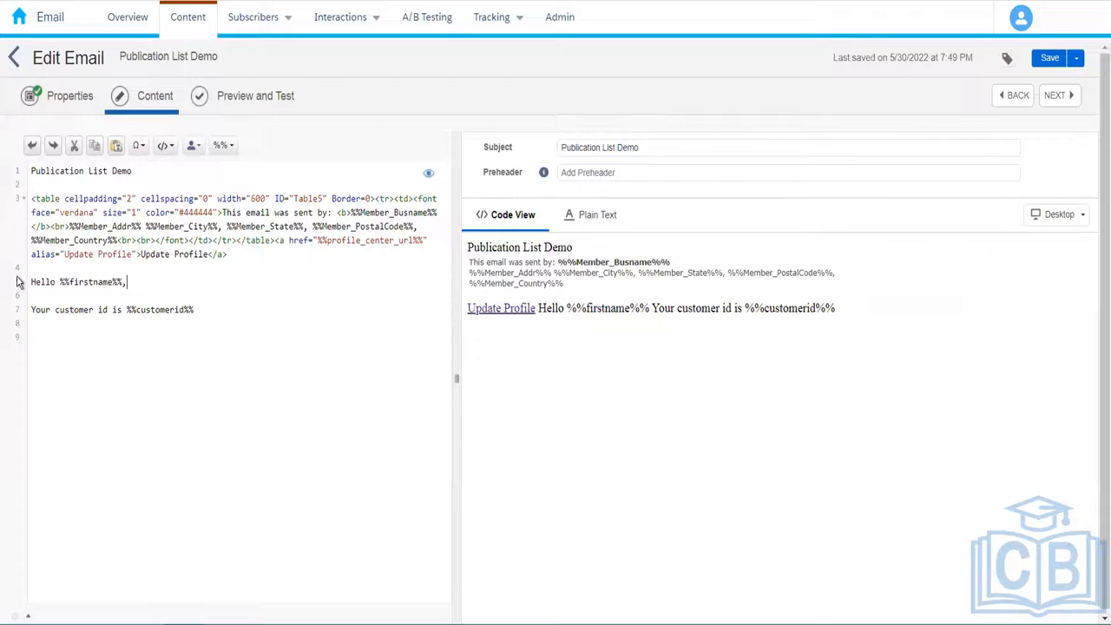
- Add the sentence "Your order has been placed successfully." two lines below the greeting
key(Return)
key(Return)
text(Your orde)
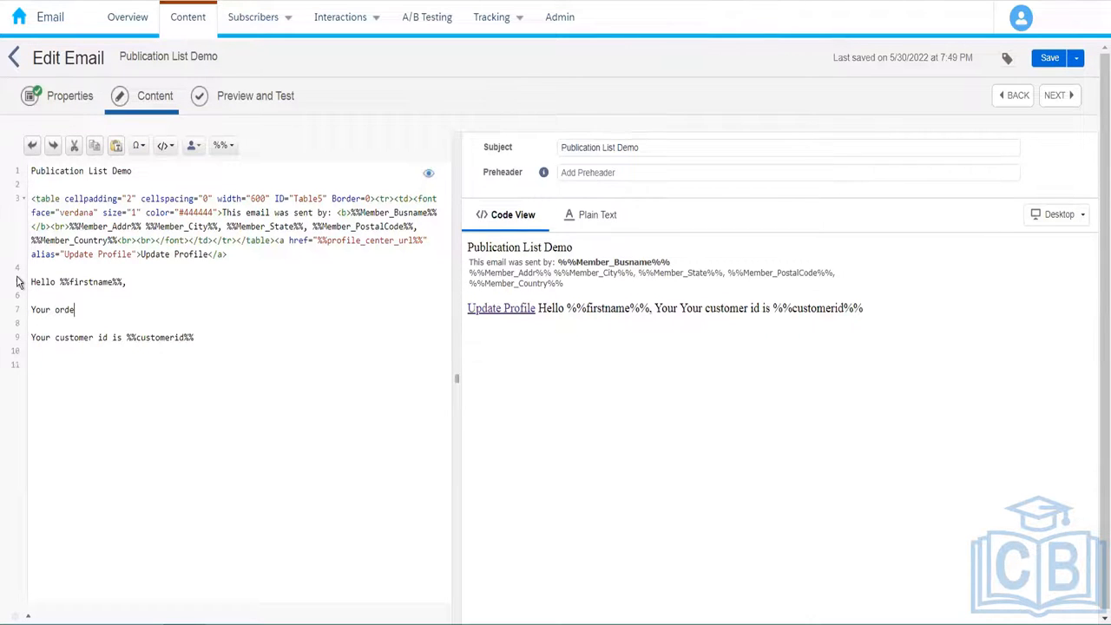
text(r has been plcaed)
key(BackSpace)
key(BackSpace)
key(BackSpace)
key(BackSpace)
text(aced )
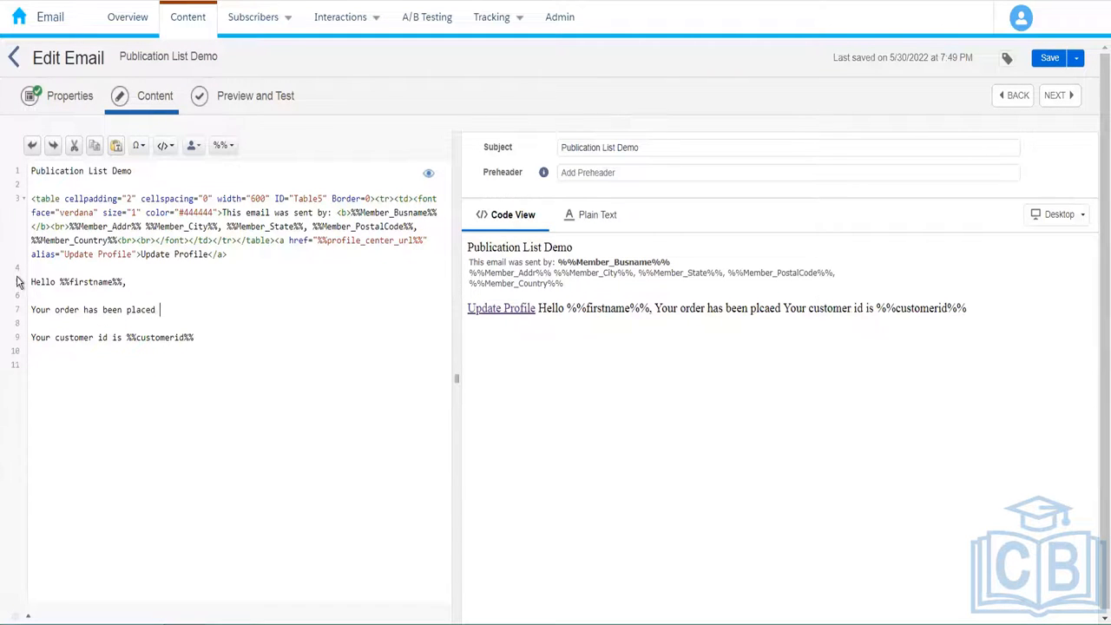
text(succe)
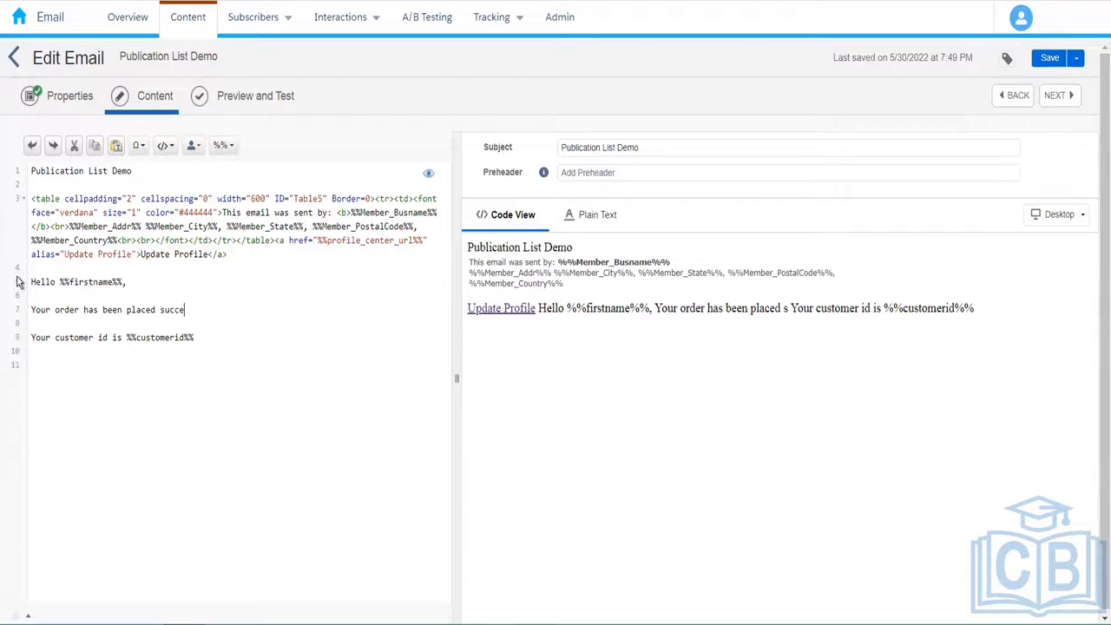
text(ssfully.)
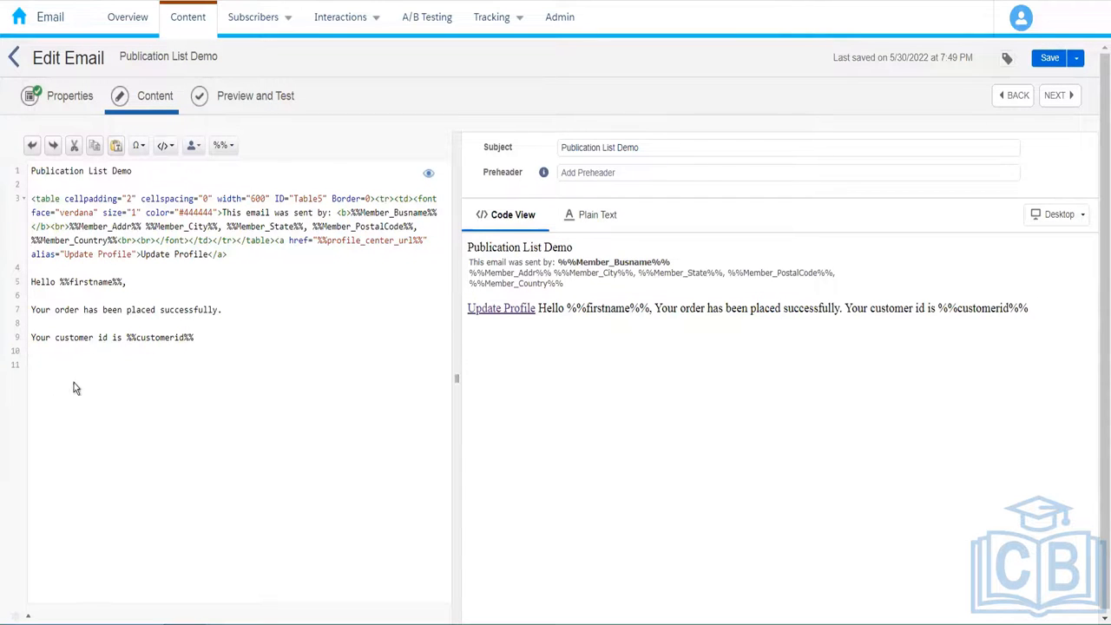
- Reword the customer id line to "Your order no is %%customerid%%"
drag(93, 339, 55, 340)
text(order)
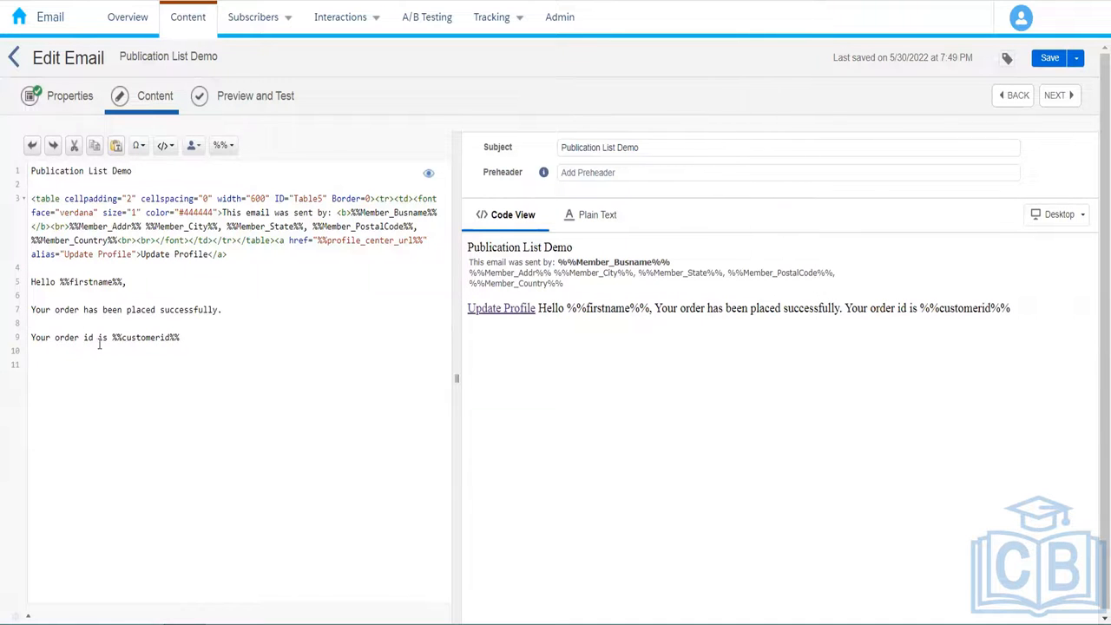
key(BackSpace)
key(BackSpace)
text(no)
- Preview the personalized order message for the selected subscriber and return to the email's code
click(239, 112)
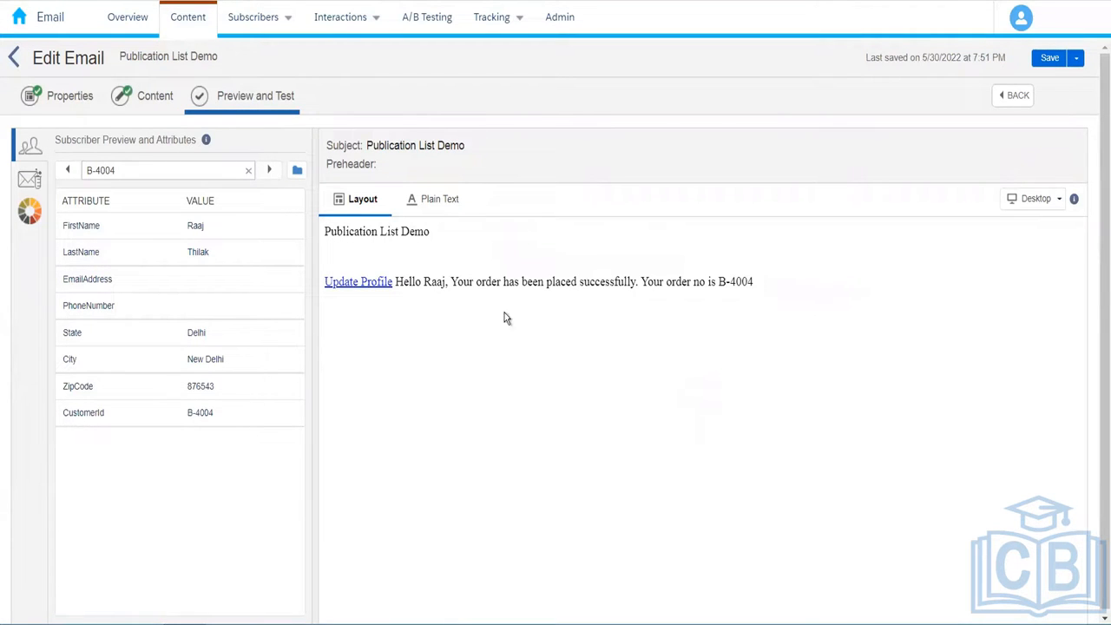
click(149, 102)
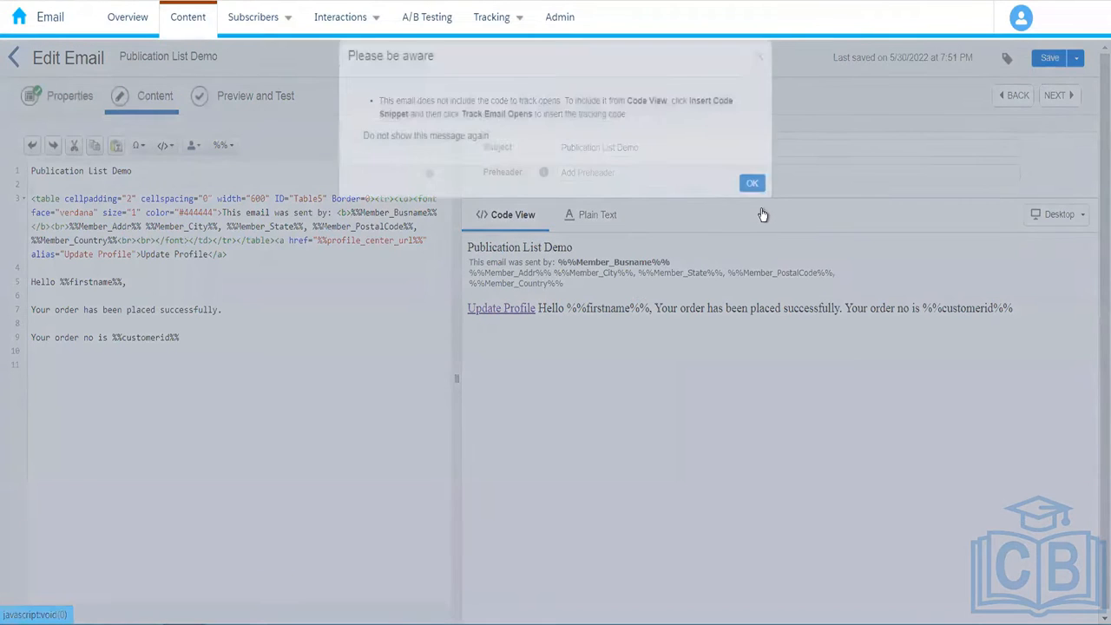
click(747, 212)
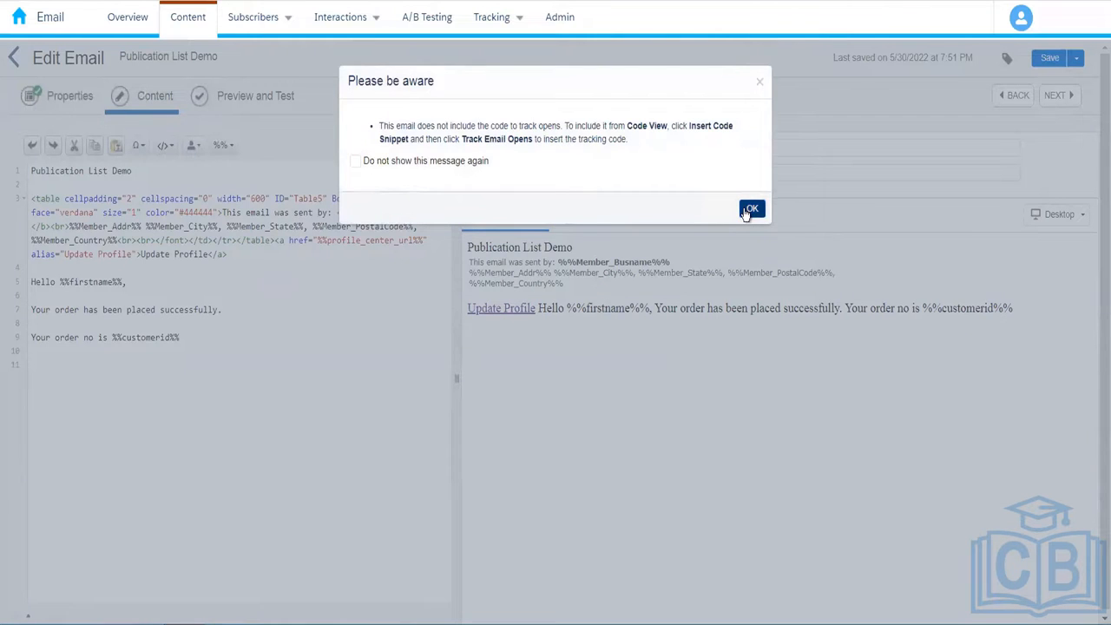
click(747, 211)
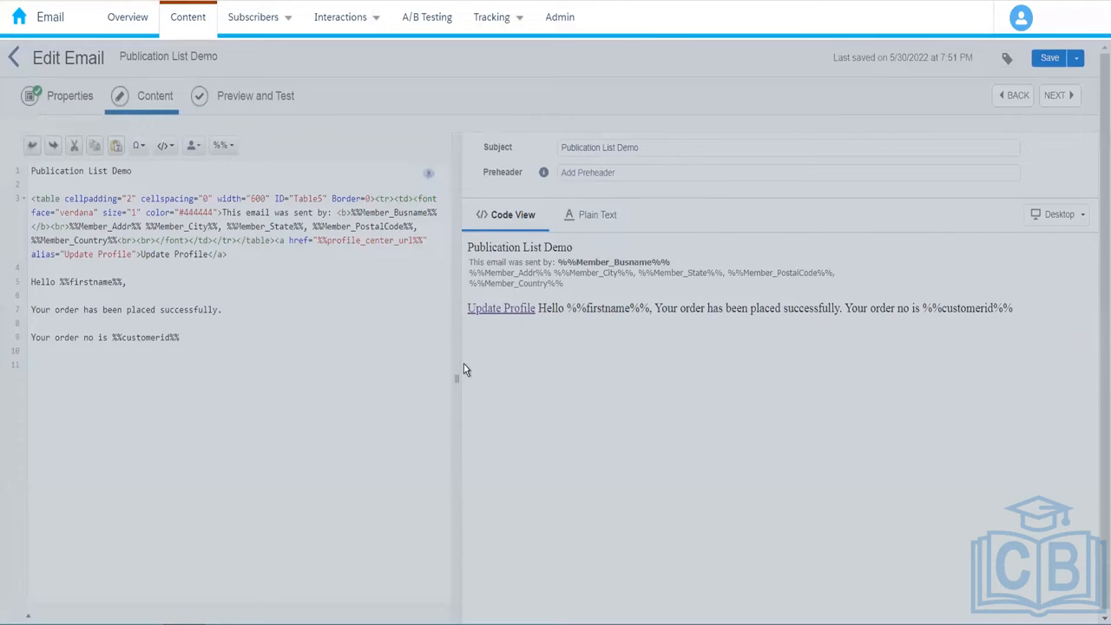
click(675, 403)
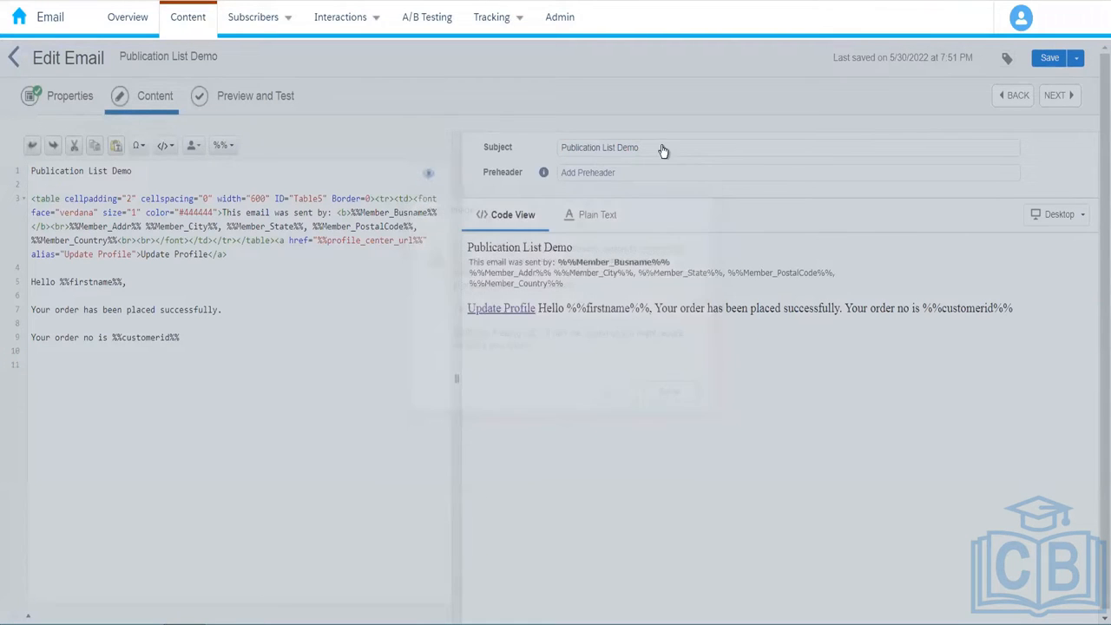
- Open the email's subject and preheader for editing, and examine their options for inserting personalization
click(664, 154)
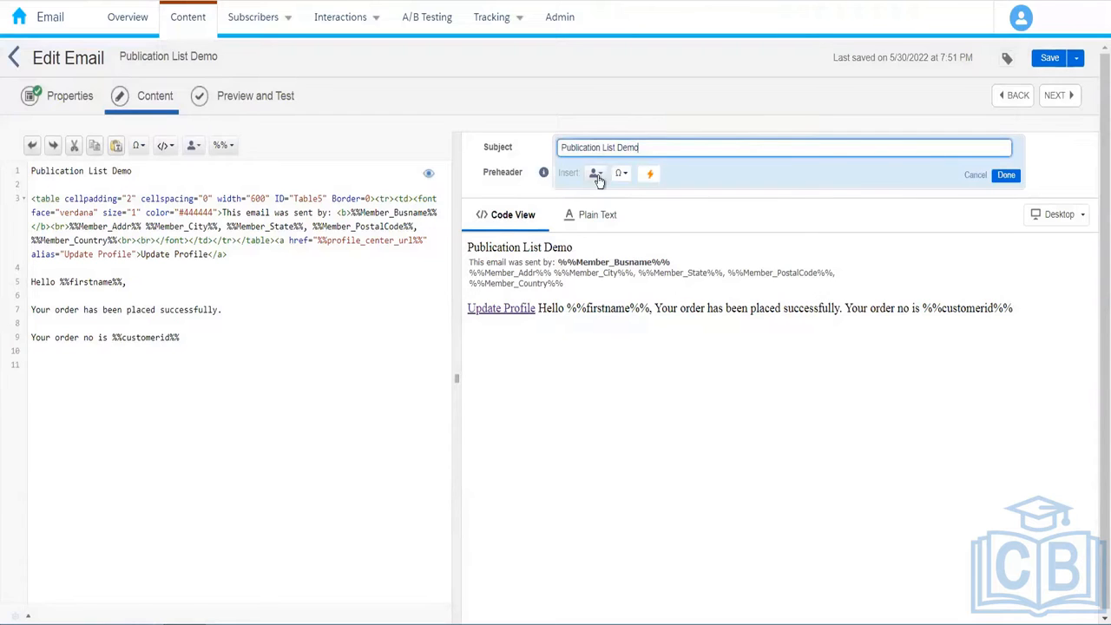
click(598, 180)
click(647, 173)
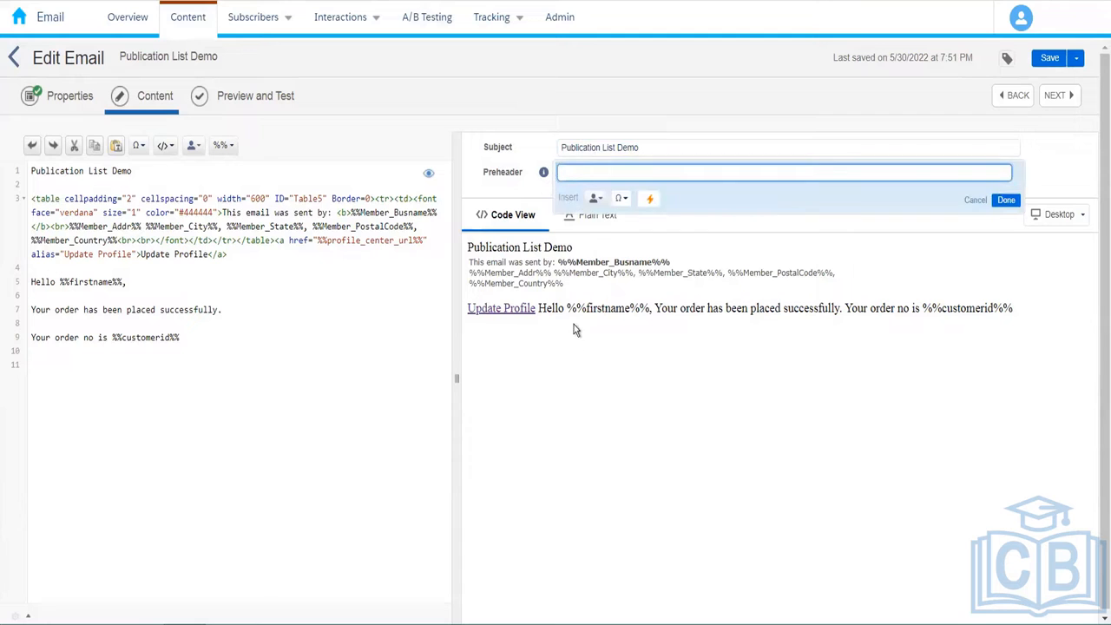
click(604, 161)
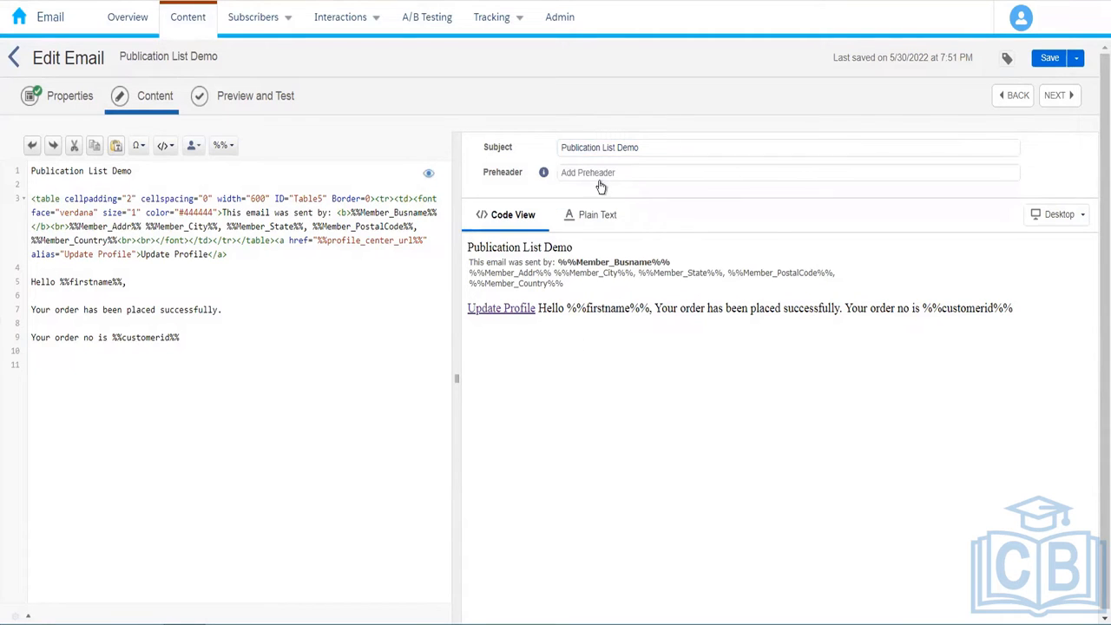